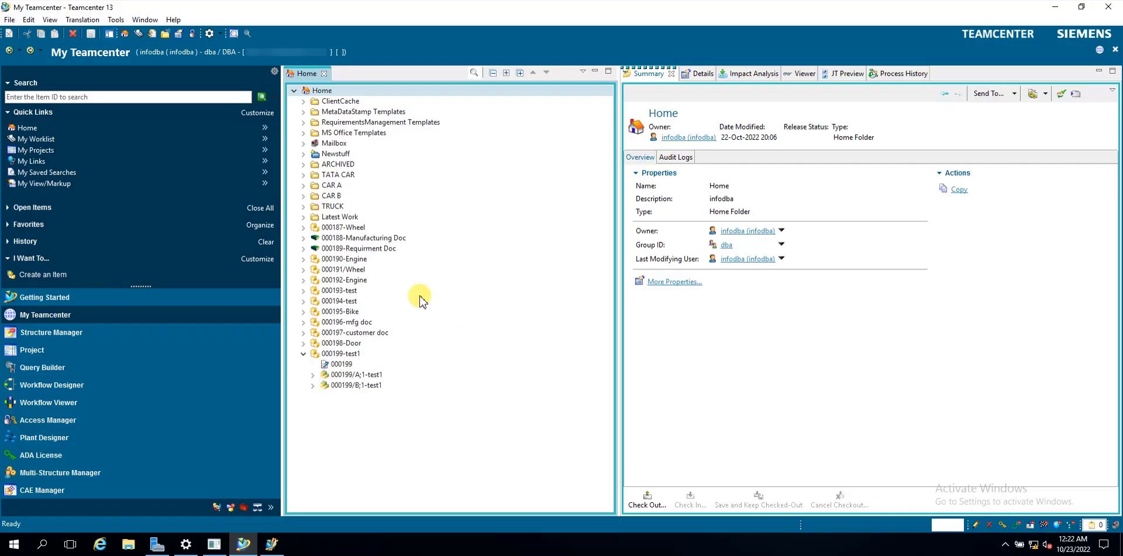
# Step: View the item and item revision logo files on the desktop and return to the Business Modeler IDE
pyautogui.click(1056, 8)
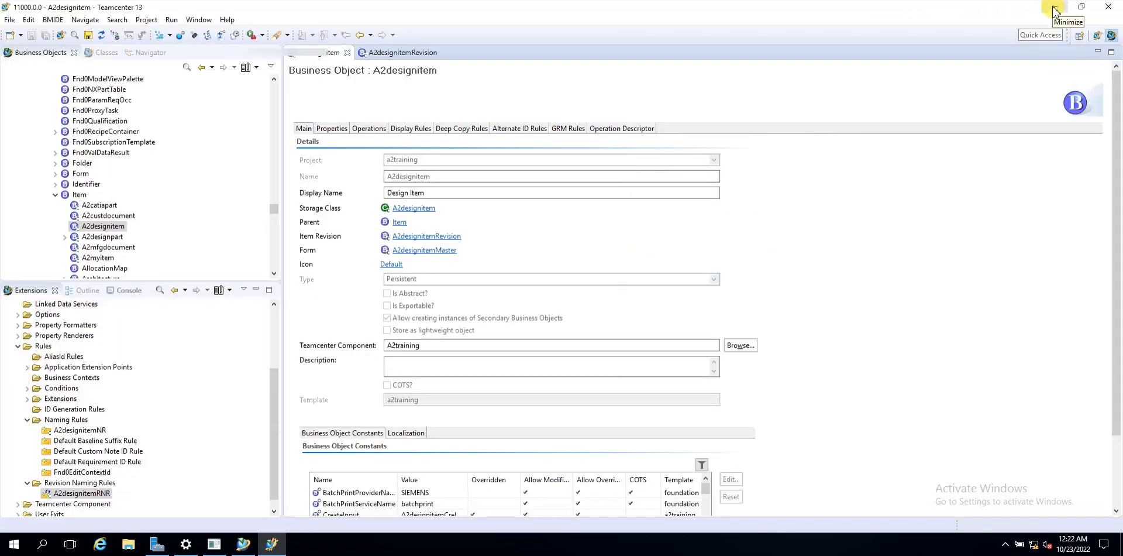
pyautogui.click(1056, 8)
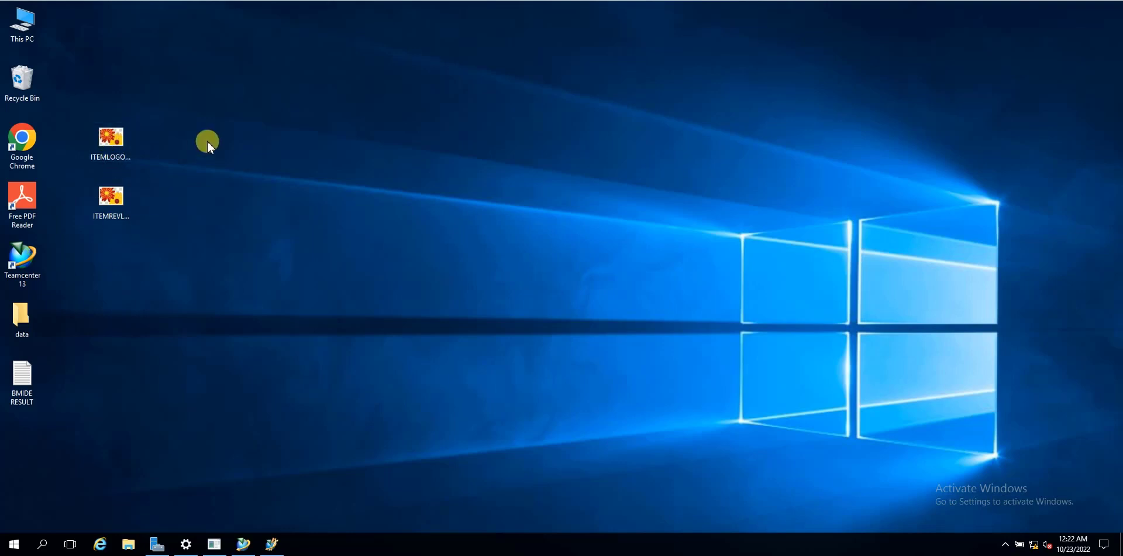
pyautogui.click(274, 544)
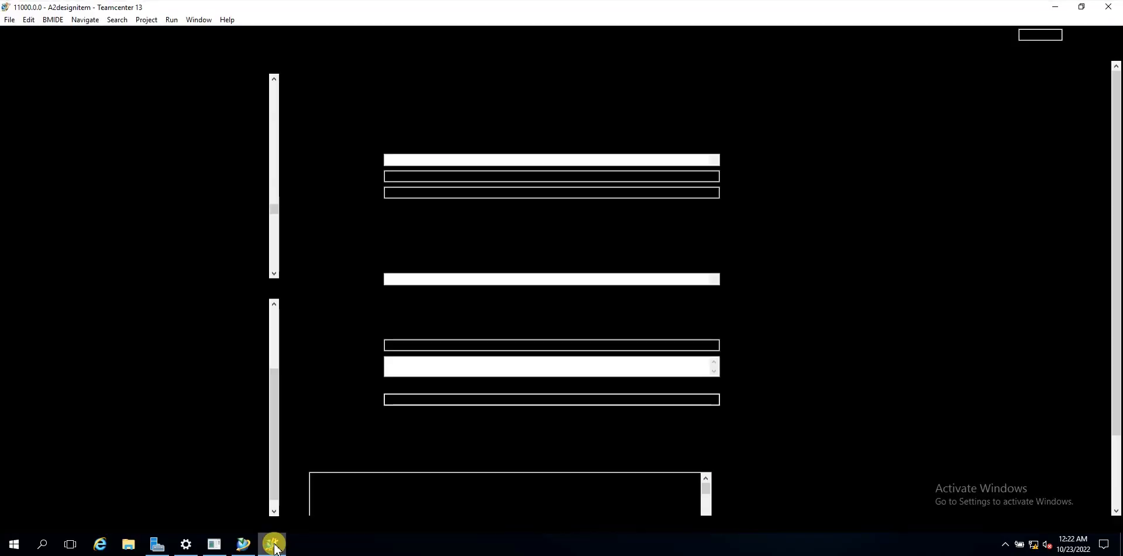
# Step: Show the main details of the A2designitemRevision business object
pyautogui.click(404, 194)
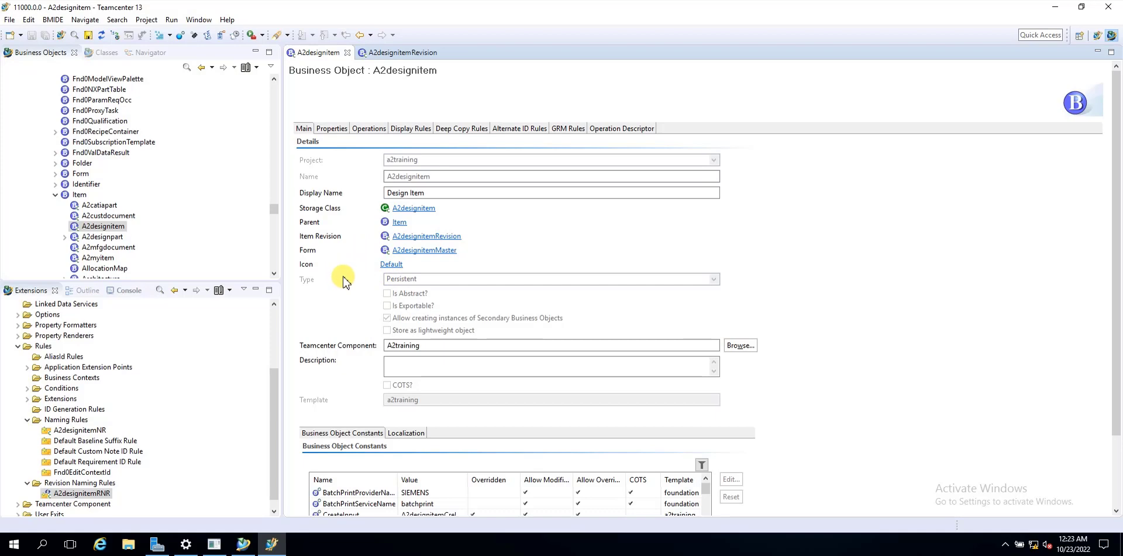
pyautogui.click(374, 52)
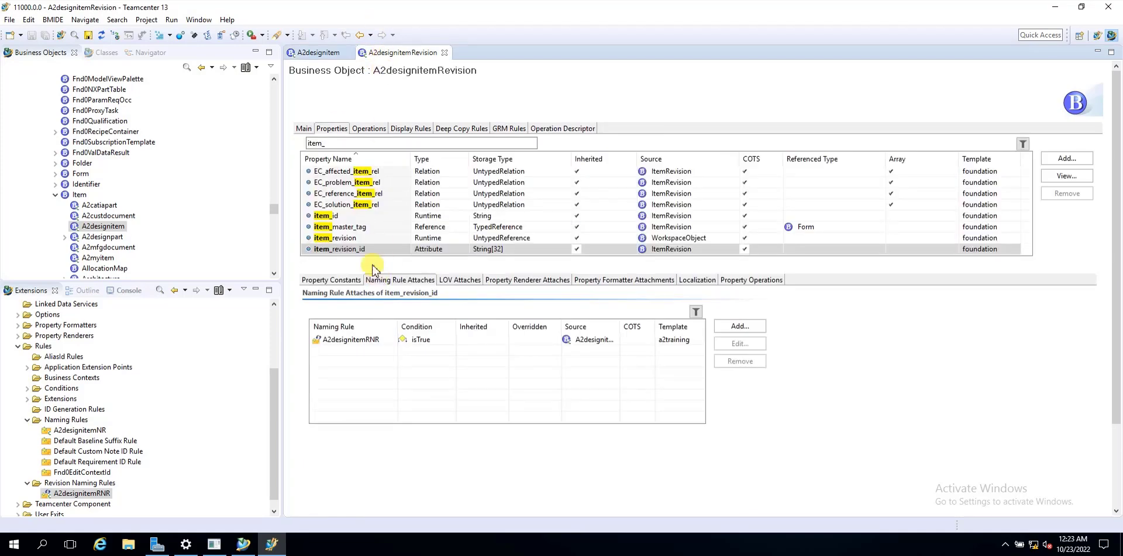
pyautogui.click(304, 128)
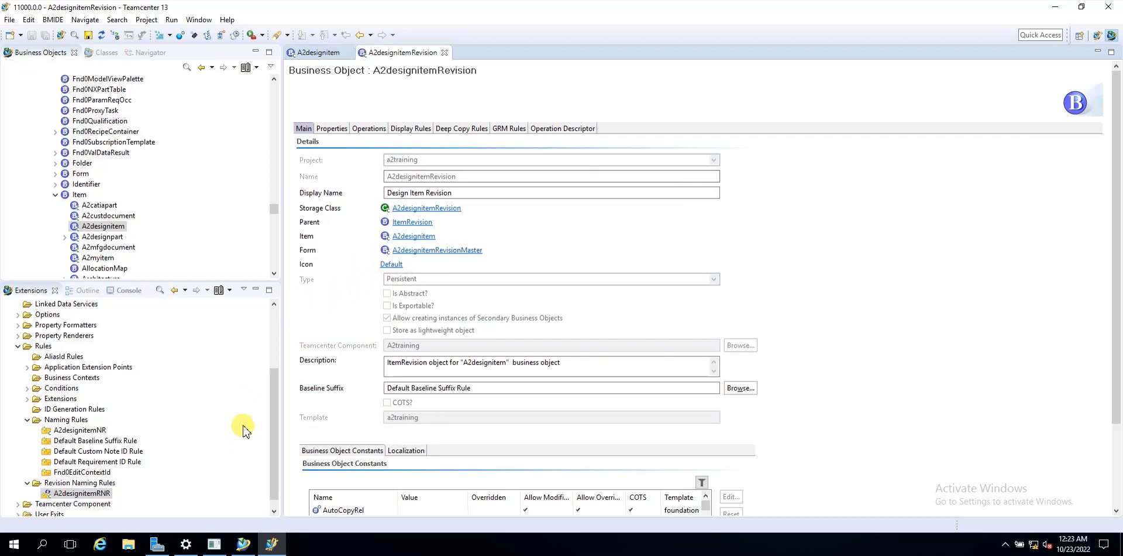
# Step: Check the items in My Teamcenter's Home folder and return to the A2designitem business object in the Business Modeler IDE
pyautogui.click(244, 544)
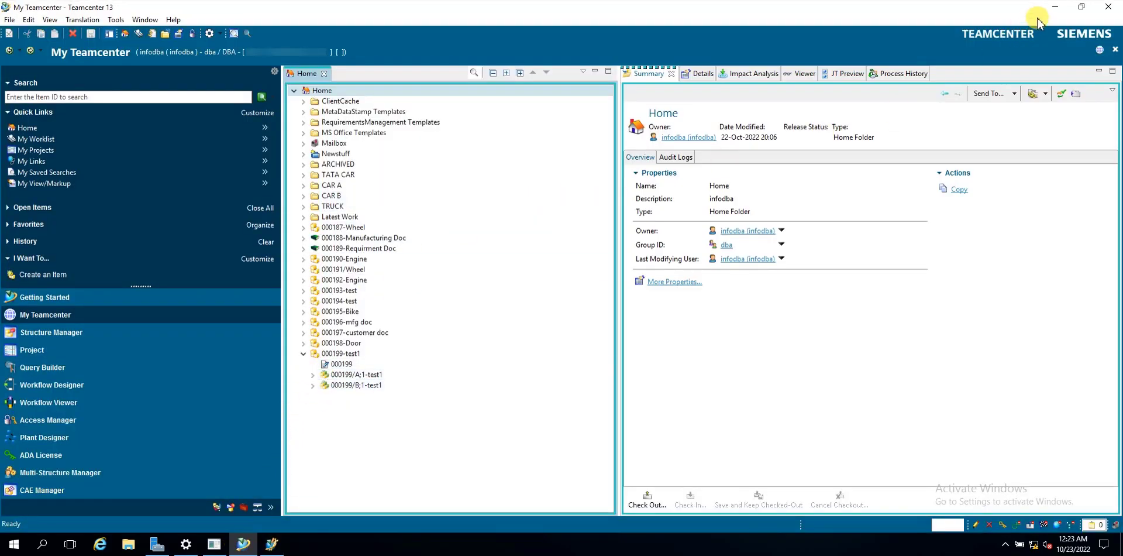
pyautogui.click(1055, 8)
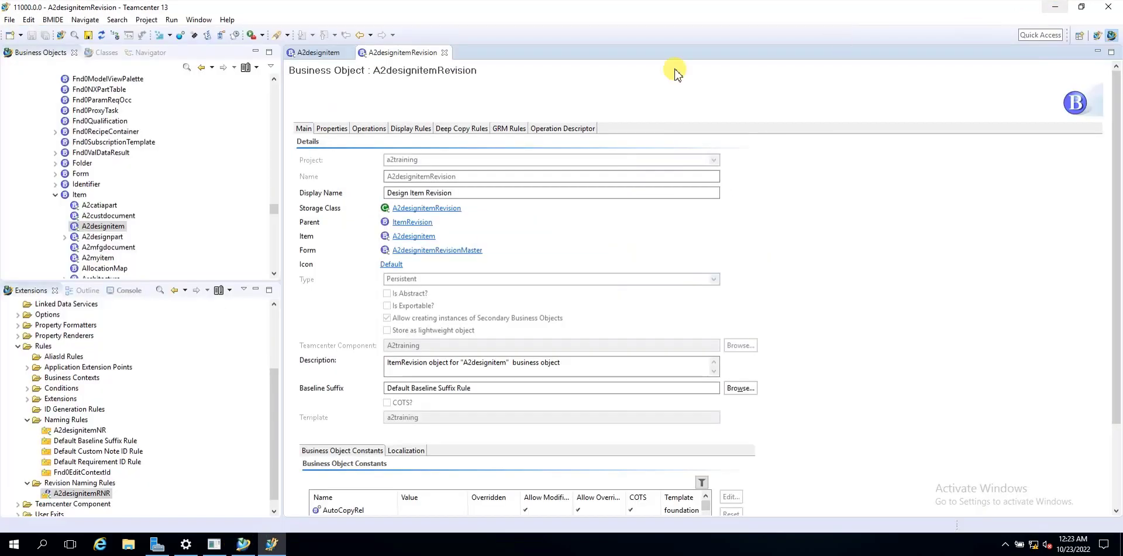
pyautogui.click(318, 54)
pyautogui.scroll(6, 137, 185)
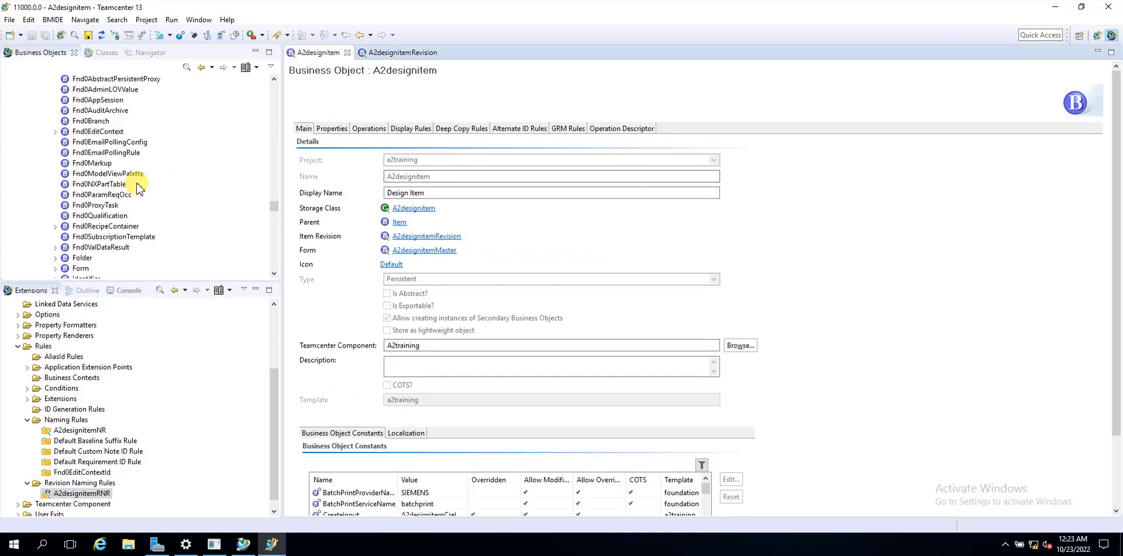
pyautogui.moveTo(278, 208)
pyautogui.mouseDown()
pyautogui.moveTo(276, 150)
pyautogui.moveTo(279, 211)
pyautogui.mouseUp()
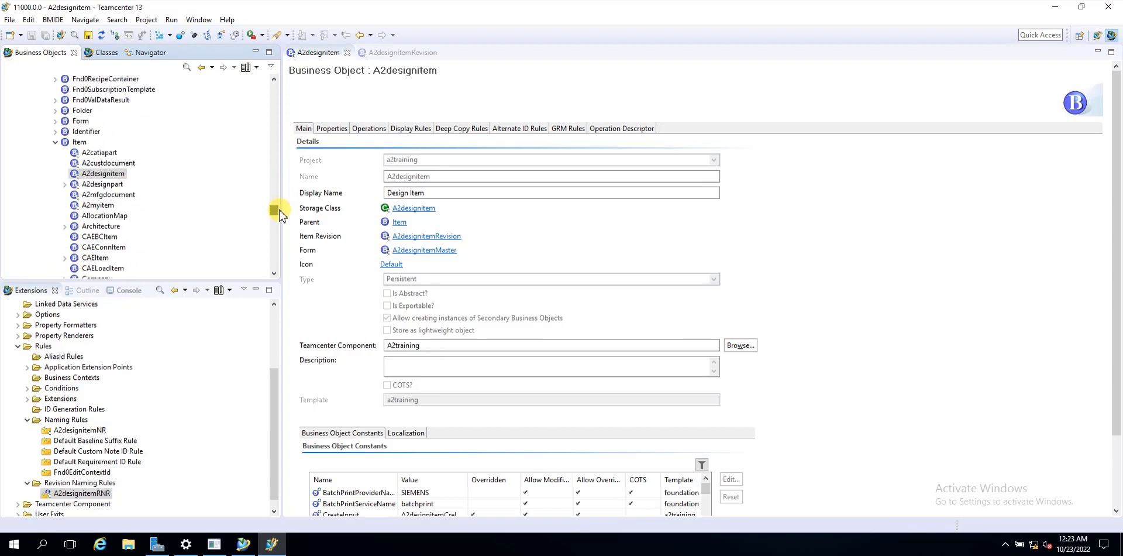
pyautogui.rightClick(115, 175)
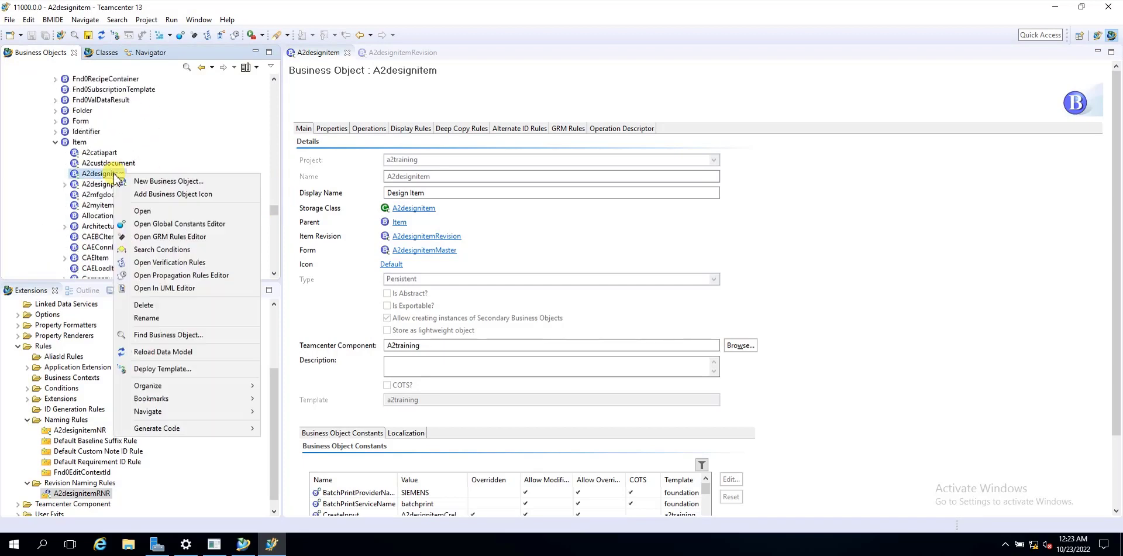
pyautogui.click(186, 195)
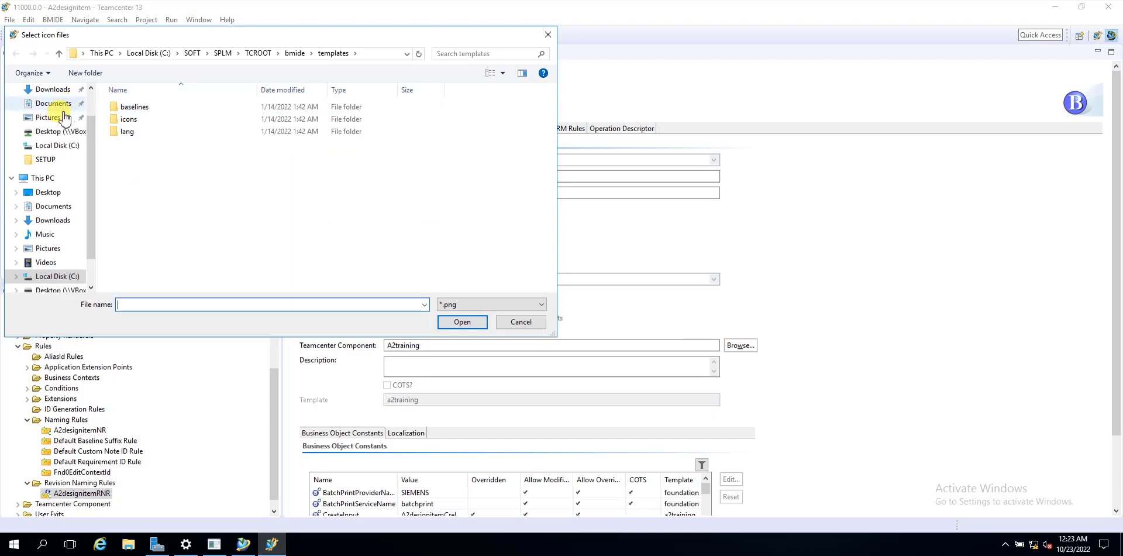
pyautogui.scroll(2, 65, 117)
pyautogui.click(48, 116)
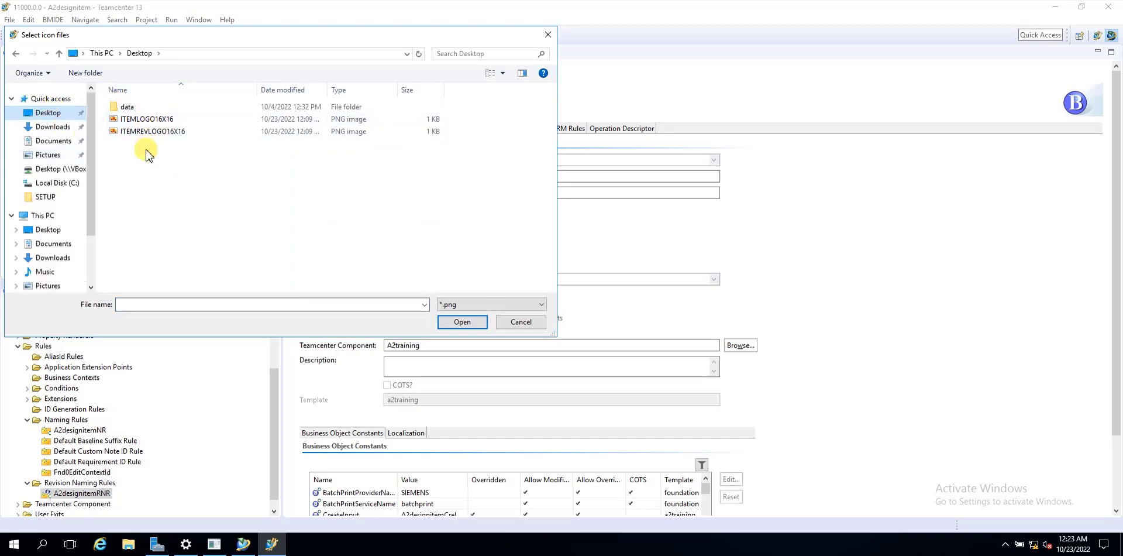
pyautogui.click(520, 321)
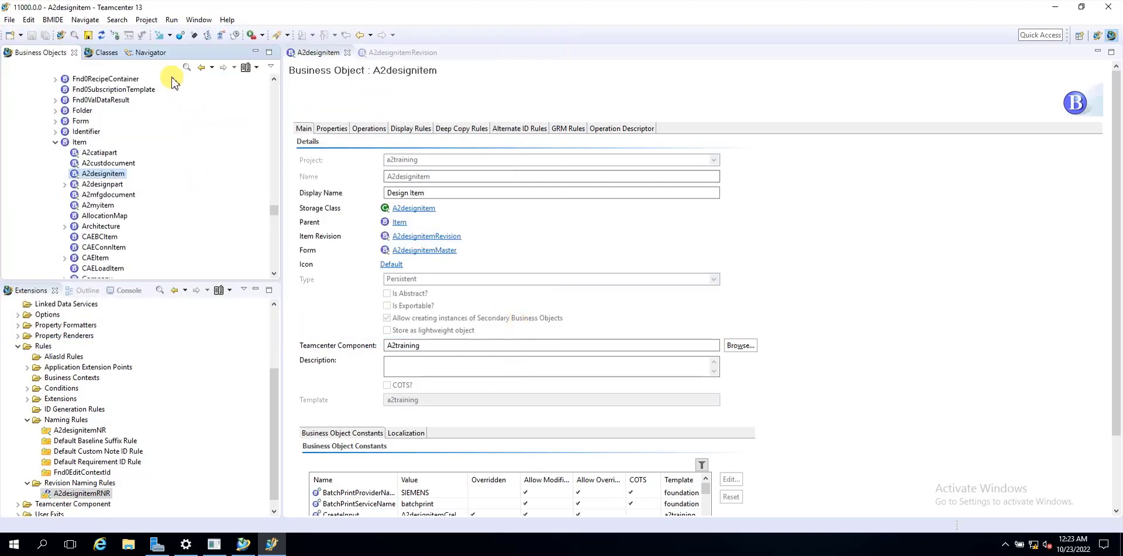
# Step: Expand the a2training project and its icons folder in the project files
pyautogui.click(149, 54)
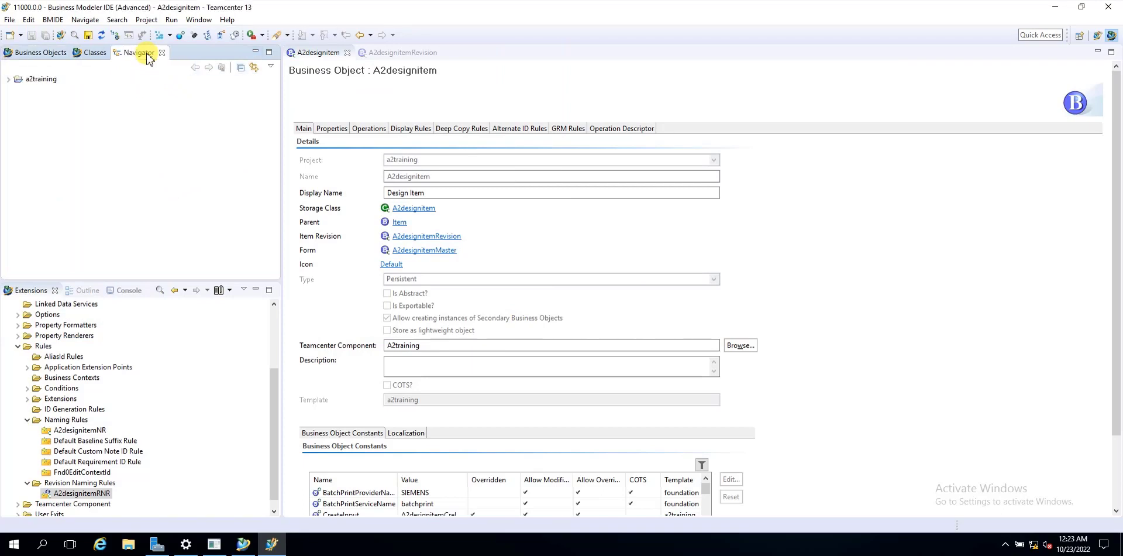
pyautogui.click(9, 79)
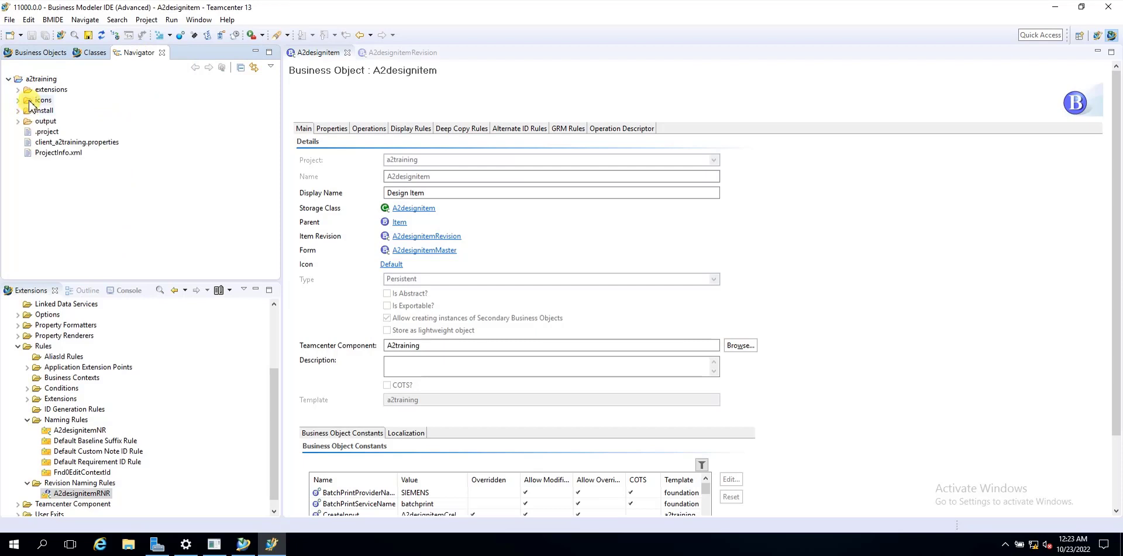
pyautogui.click(18, 101)
pyautogui.rightClick(48, 84)
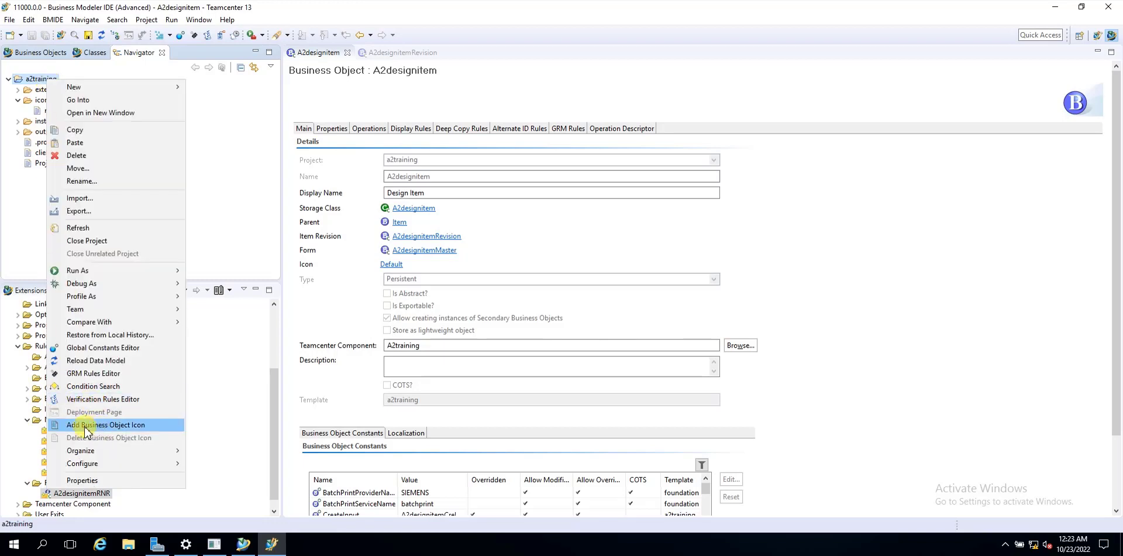
pyautogui.click(144, 427)
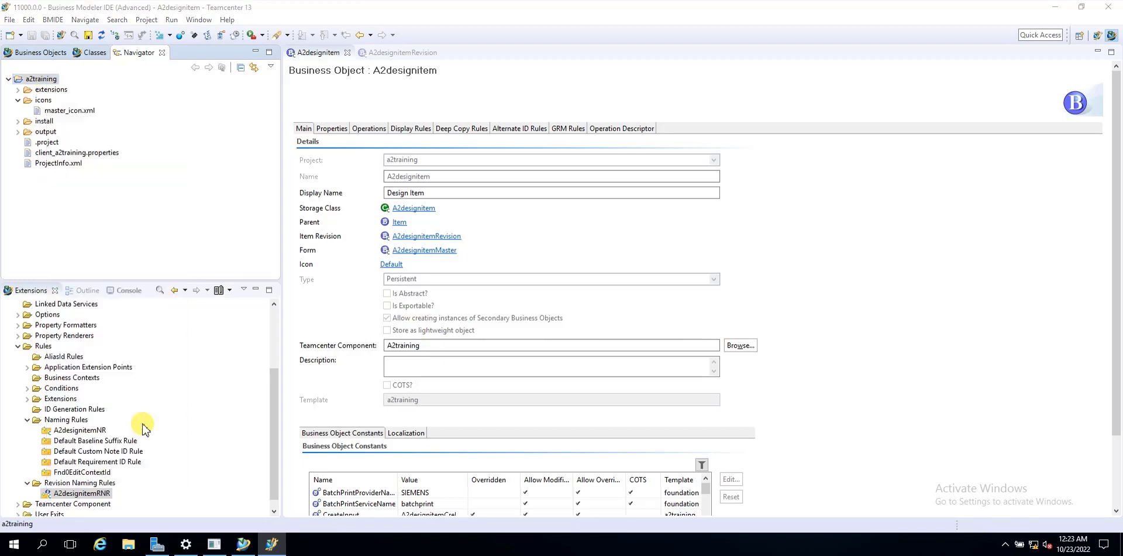
pyautogui.scroll(2, 55, 133)
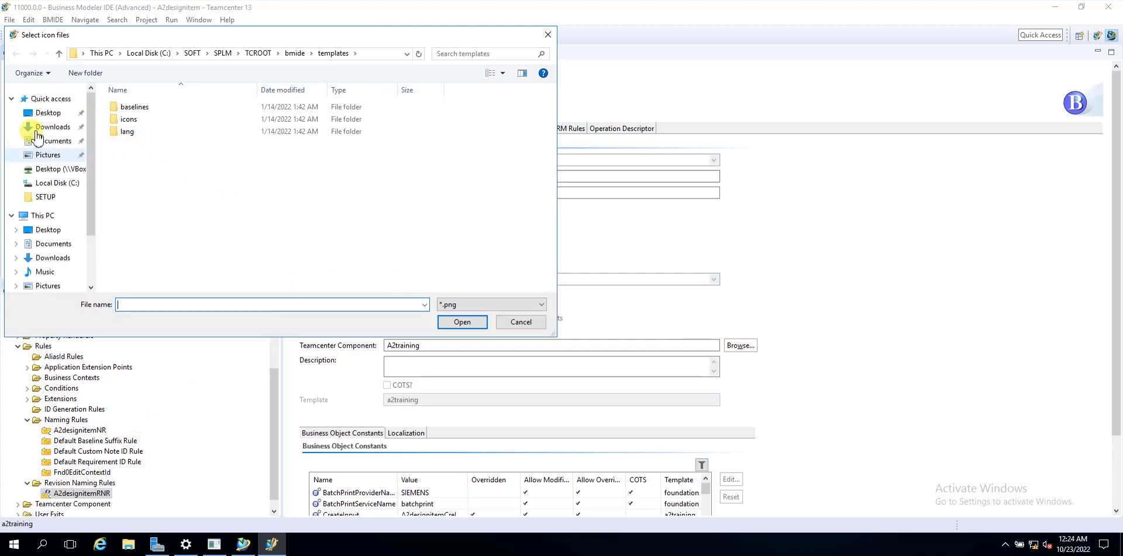
pyautogui.click(48, 113)
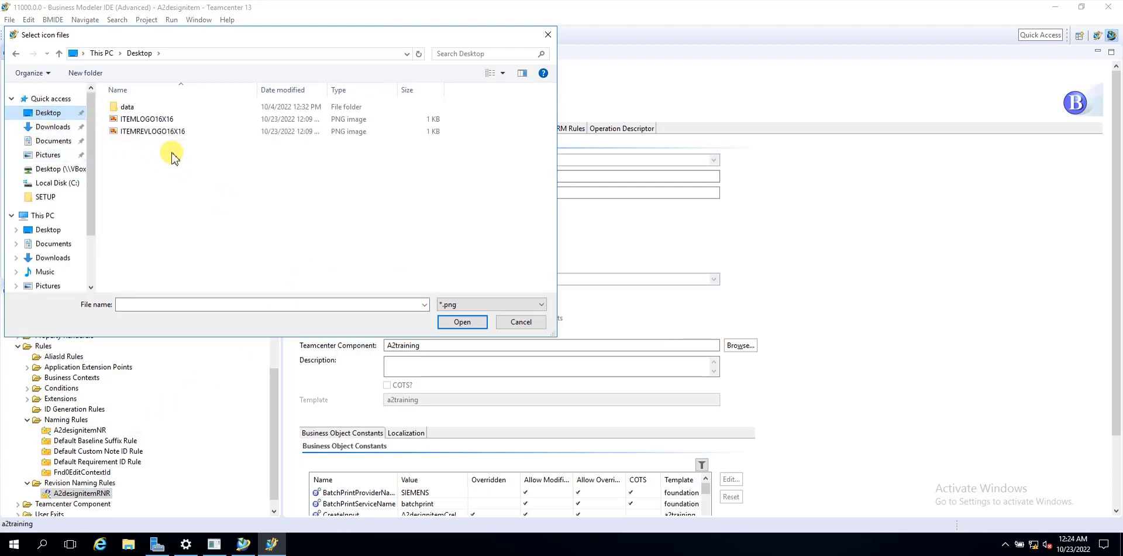
pyautogui.moveTo(168, 153); pyautogui.dragTo(170, 123)
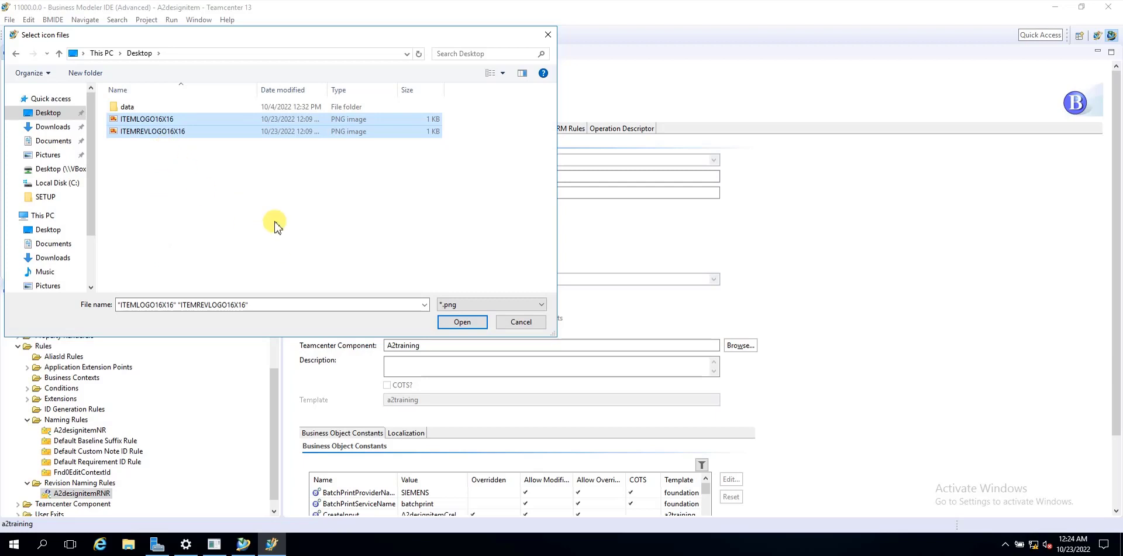
pyautogui.moveTo(263, 41); pyautogui.dragTo(525, 184)
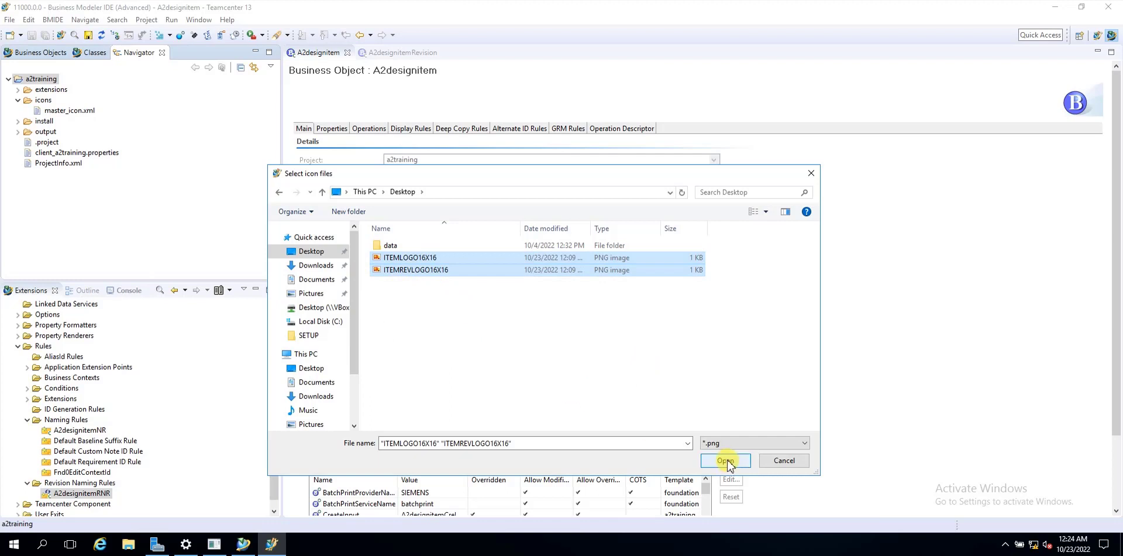
pyautogui.click(784, 460)
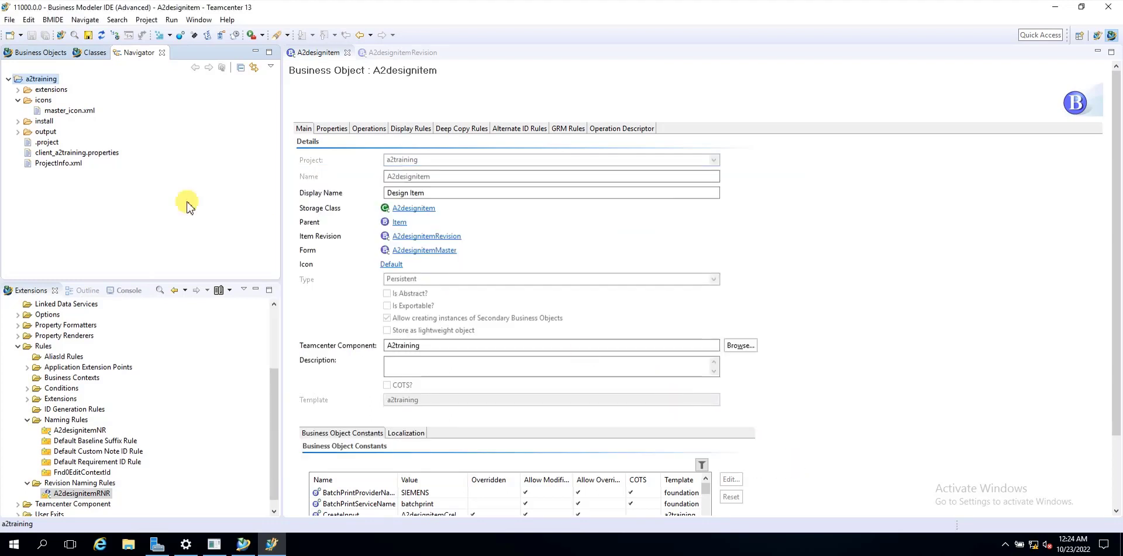
# Step: Add ITEMLOGO16X16 and ITEMREVLOGO16X16 from the Desktop folder as business object icons to the a2training project
pyautogui.click(47, 82)
pyautogui.rightClick(47, 82)
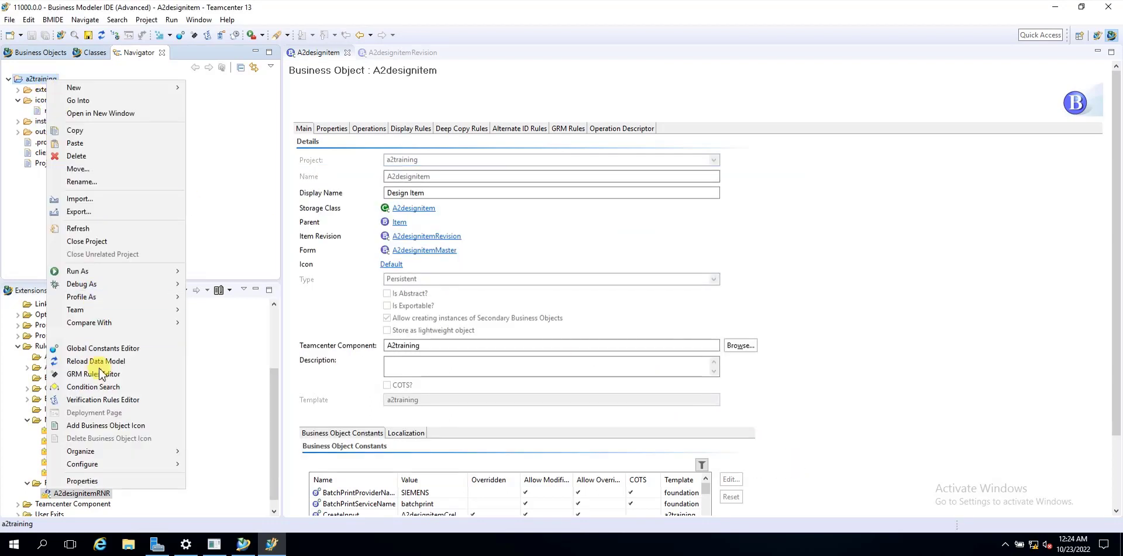
pyautogui.click(129, 426)
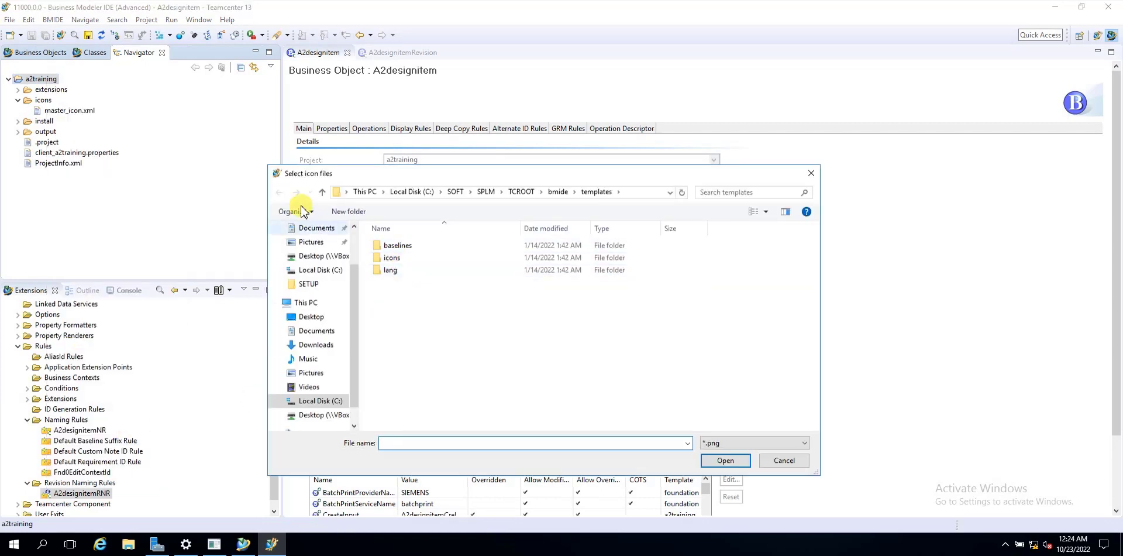
pyautogui.scroll(2, 325, 266)
pyautogui.click(320, 253)
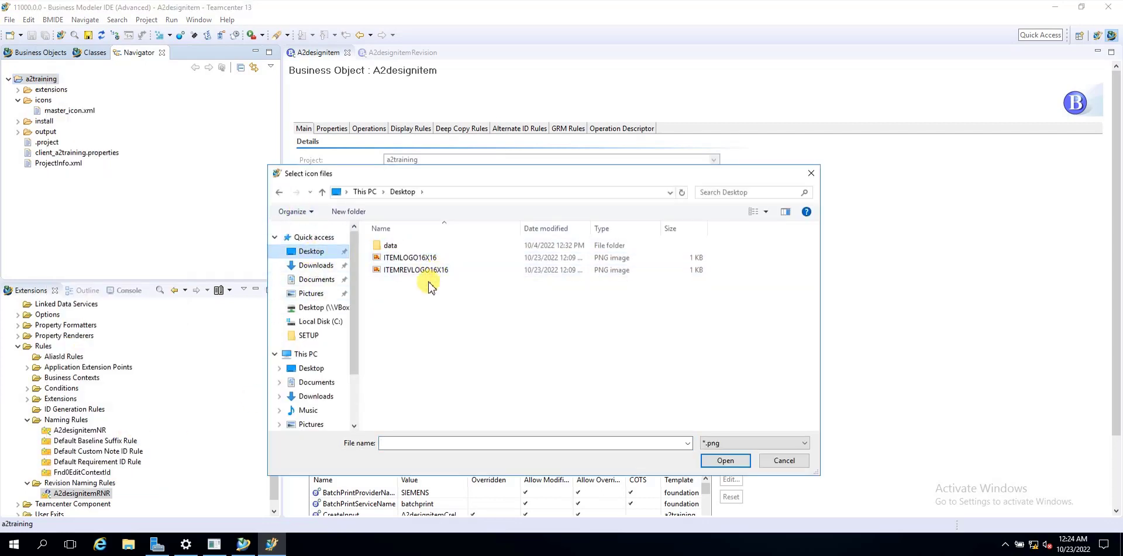
pyautogui.moveTo(427, 284); pyautogui.dragTo(426, 260)
pyautogui.click(738, 466)
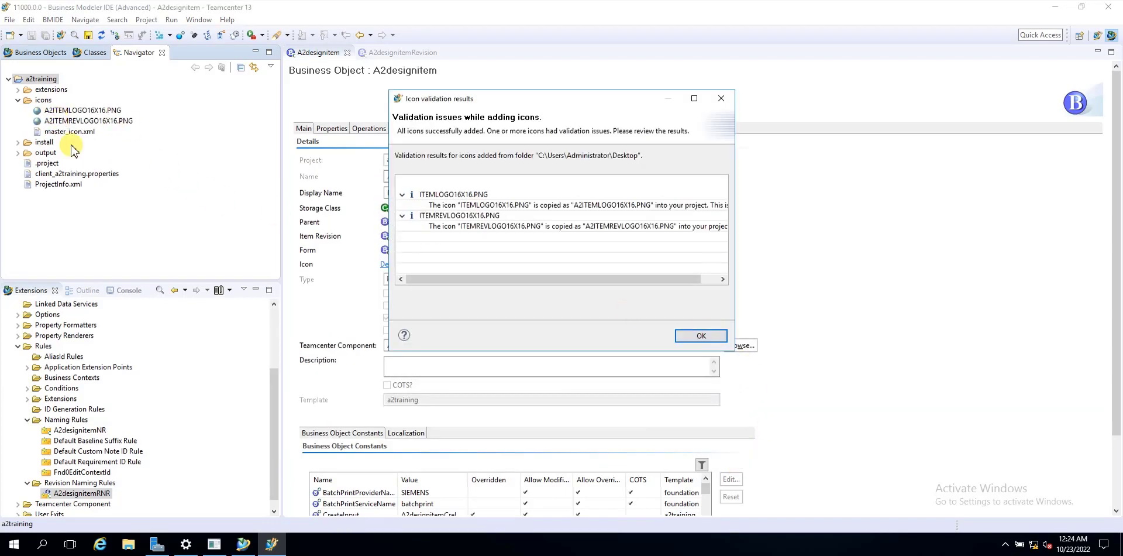
pyautogui.click(701, 336)
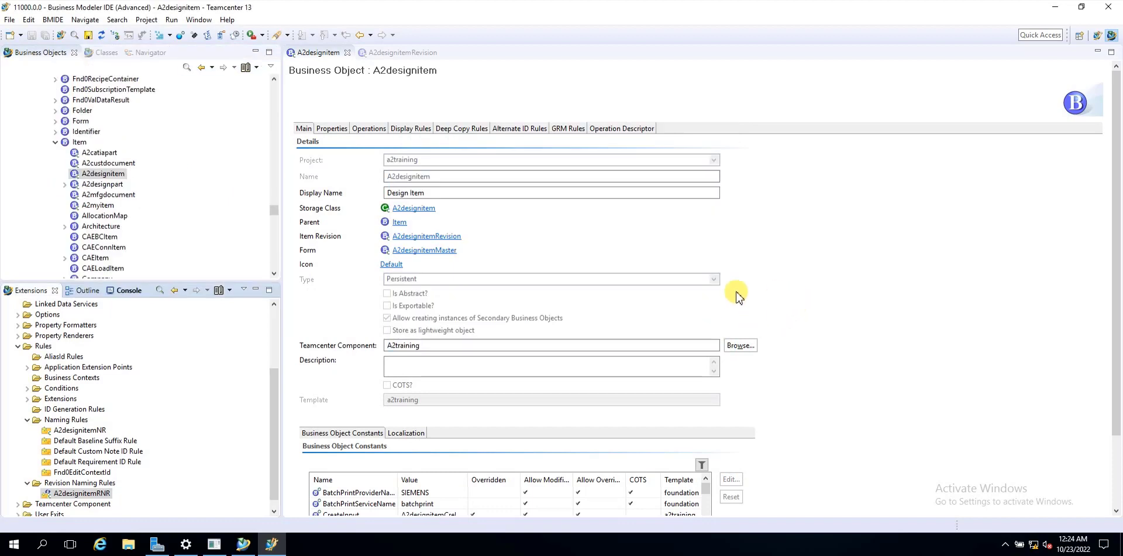
# Step: Browse the business object tree and return to the a2training project files
pyautogui.scroll(-5, 106, 159)
pyautogui.scroll(1, 105, 162)
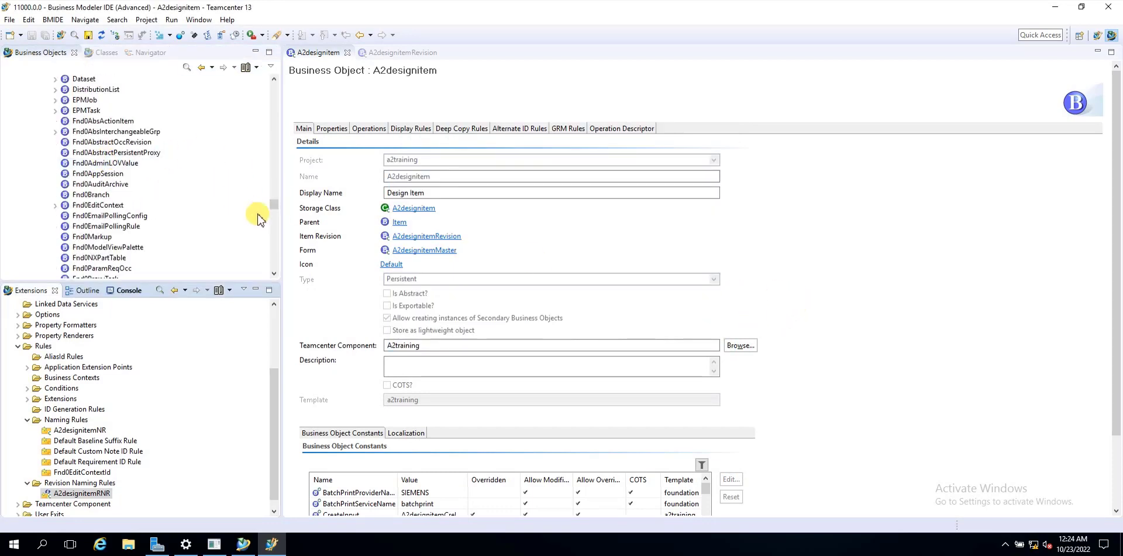
pyautogui.click(149, 53)
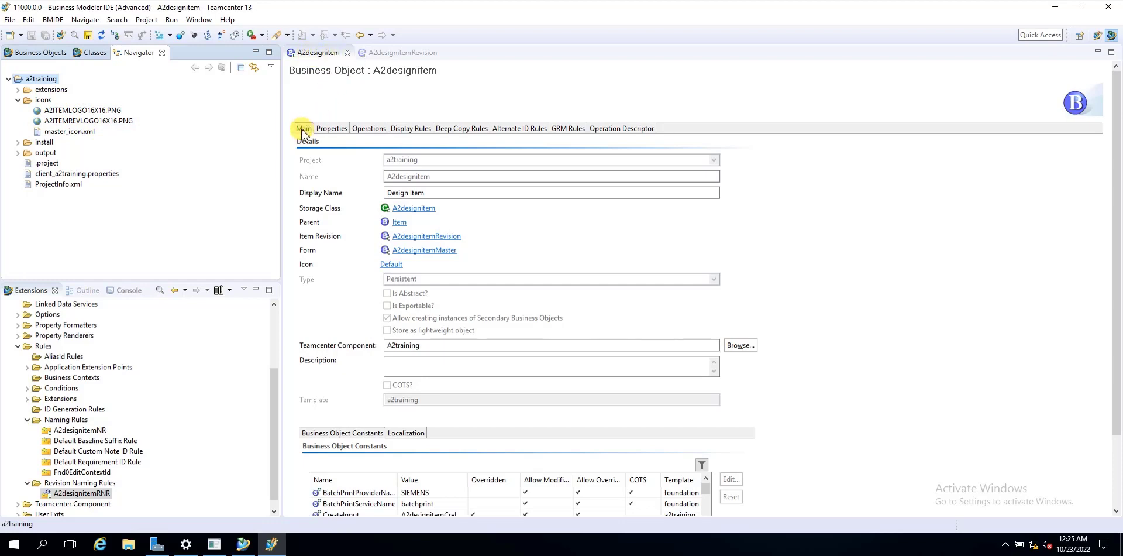
# Step: Set the Fnd0Icon business object constant of A2designitem to A2ITEMLOGO16X16.PNG from the a2training project
pyautogui.scroll(-3, 369, 341)
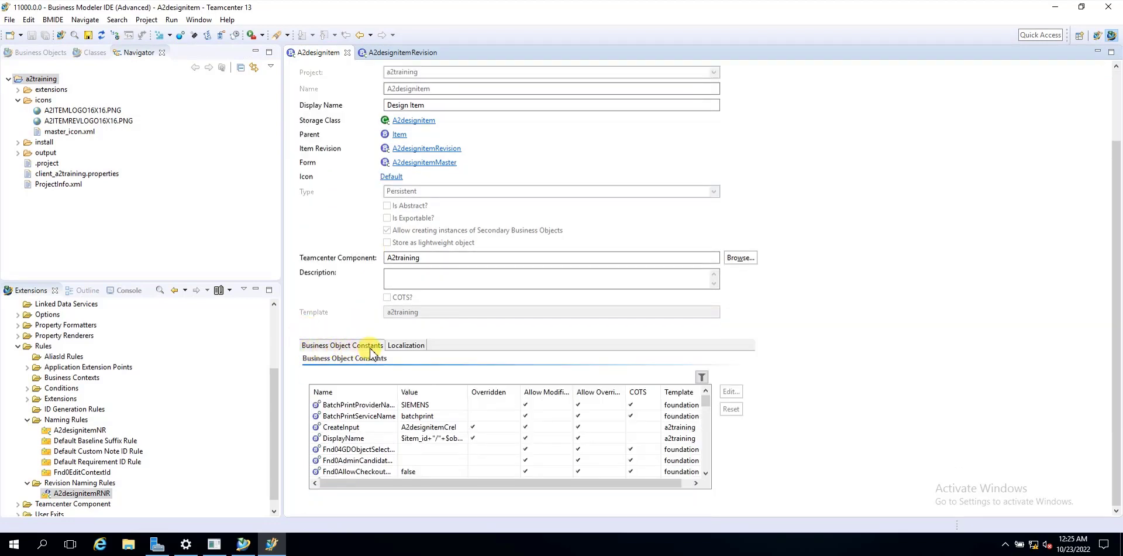
pyautogui.scroll(-2, 402, 451)
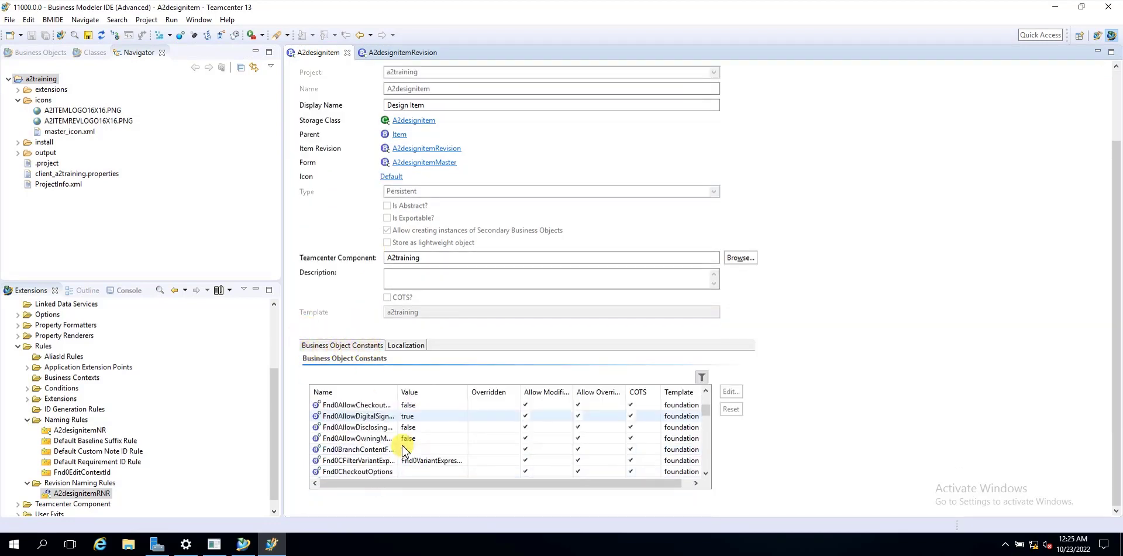
pyautogui.scroll(-2, 415, 447)
pyautogui.scroll(-5, 415, 447)
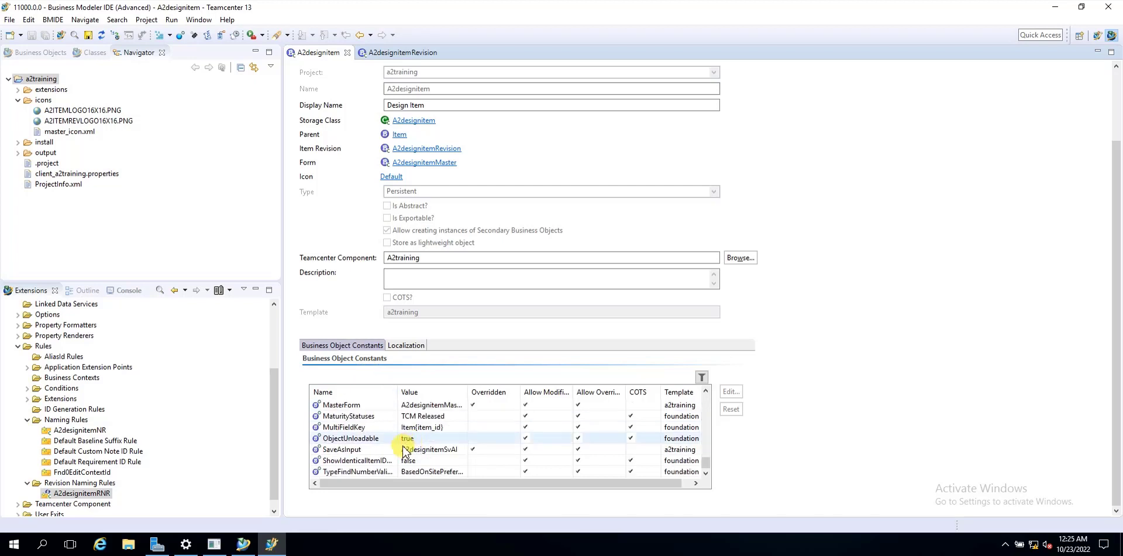
pyautogui.scroll(3, 413, 446)
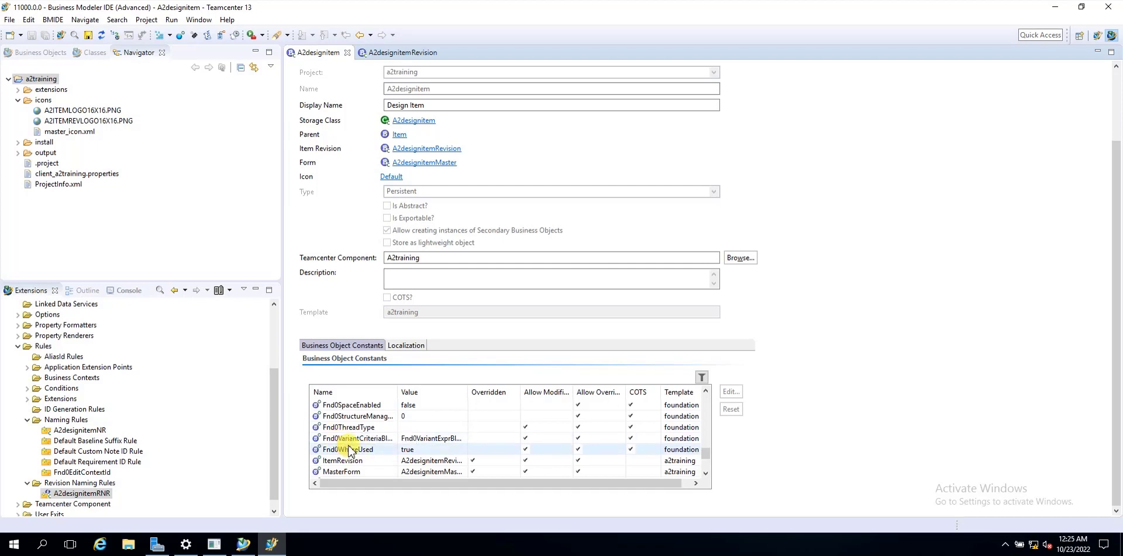
pyautogui.scroll(1, 350, 450)
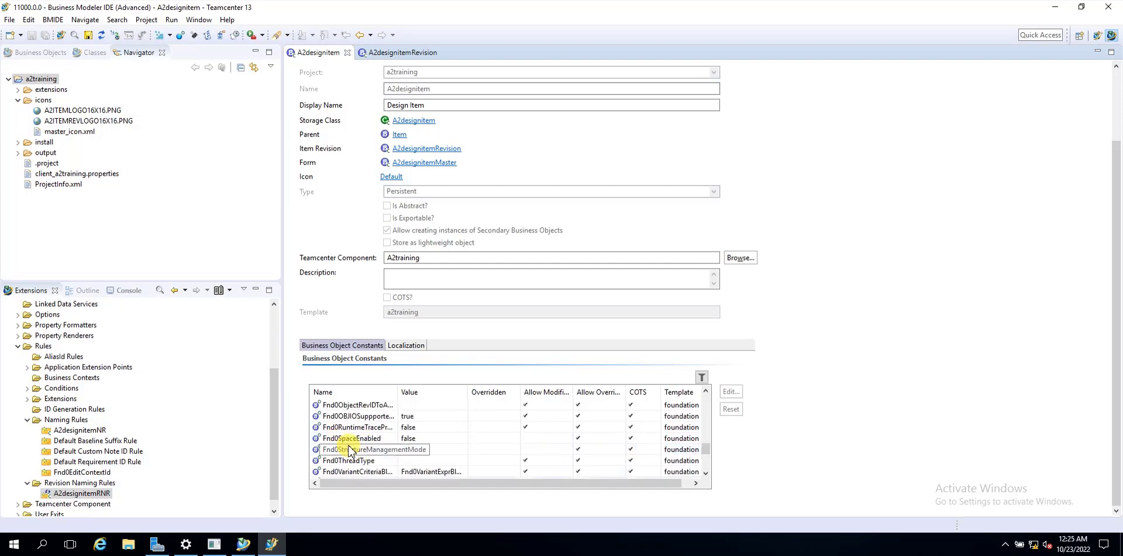
pyautogui.scroll(5, 350, 449)
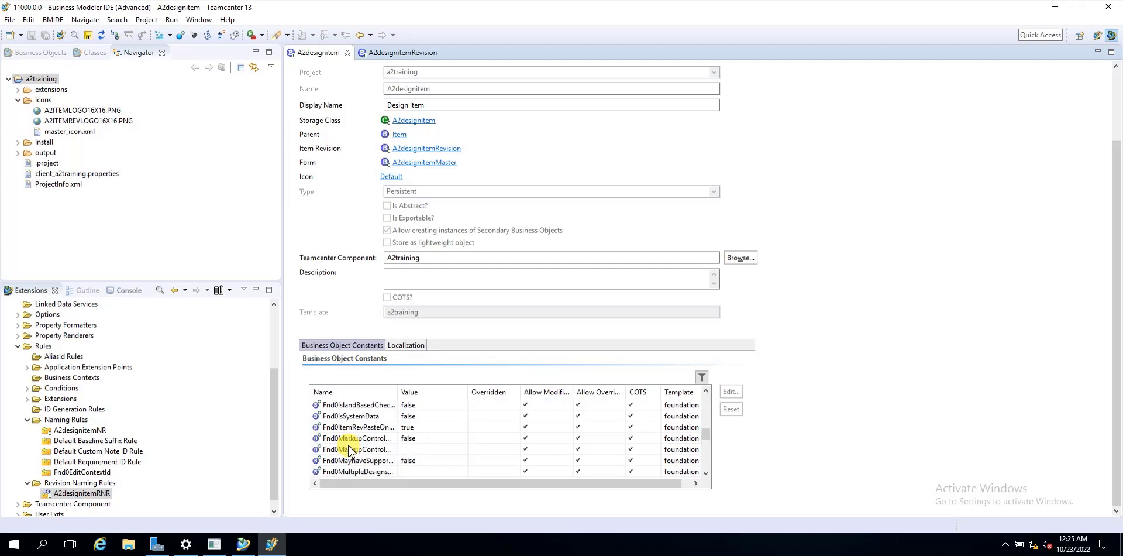
pyautogui.click(346, 439)
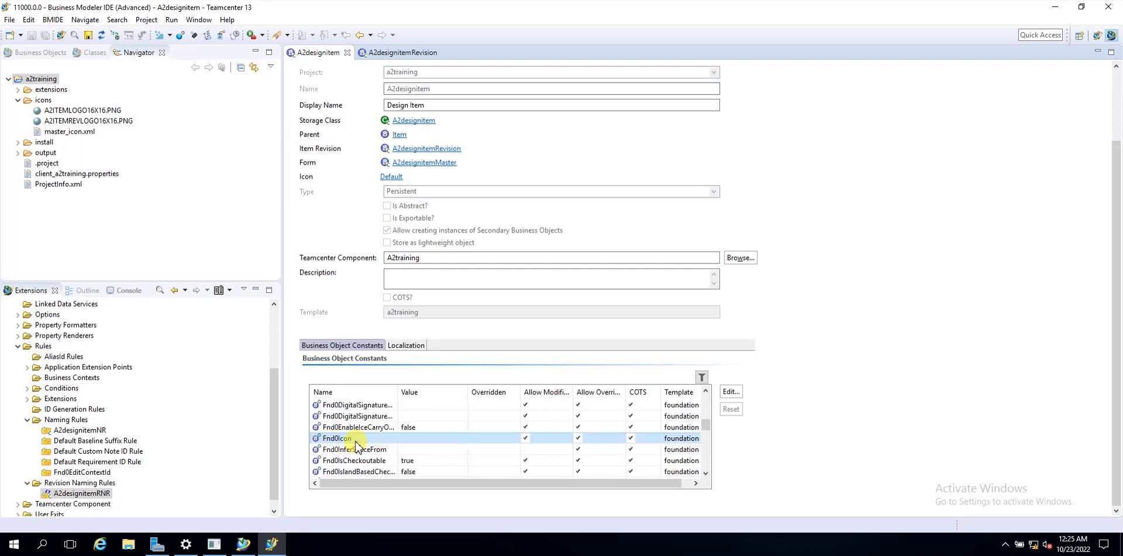
pyautogui.click(731, 391)
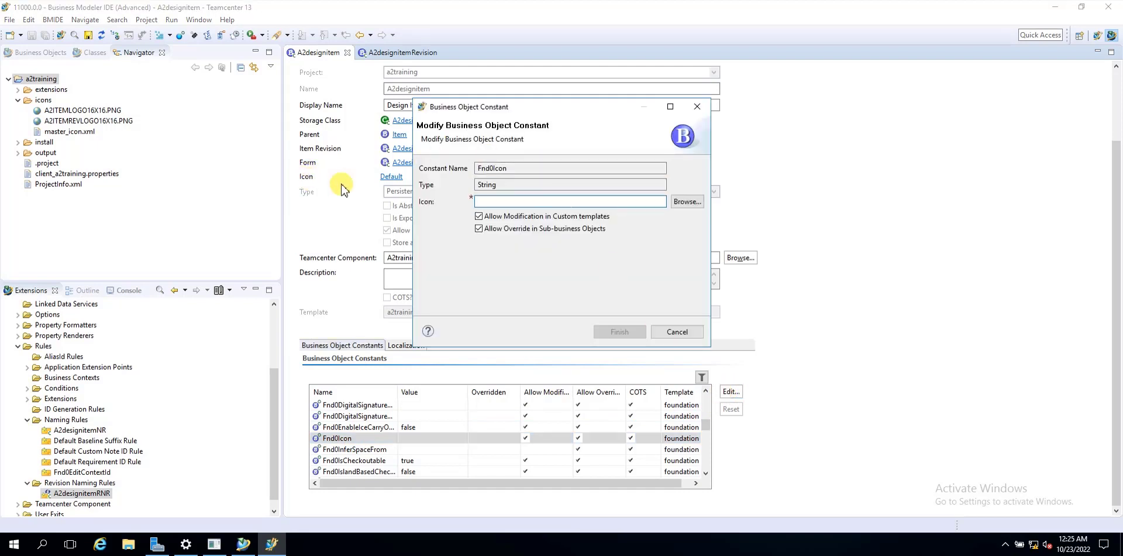
pyautogui.click(687, 202)
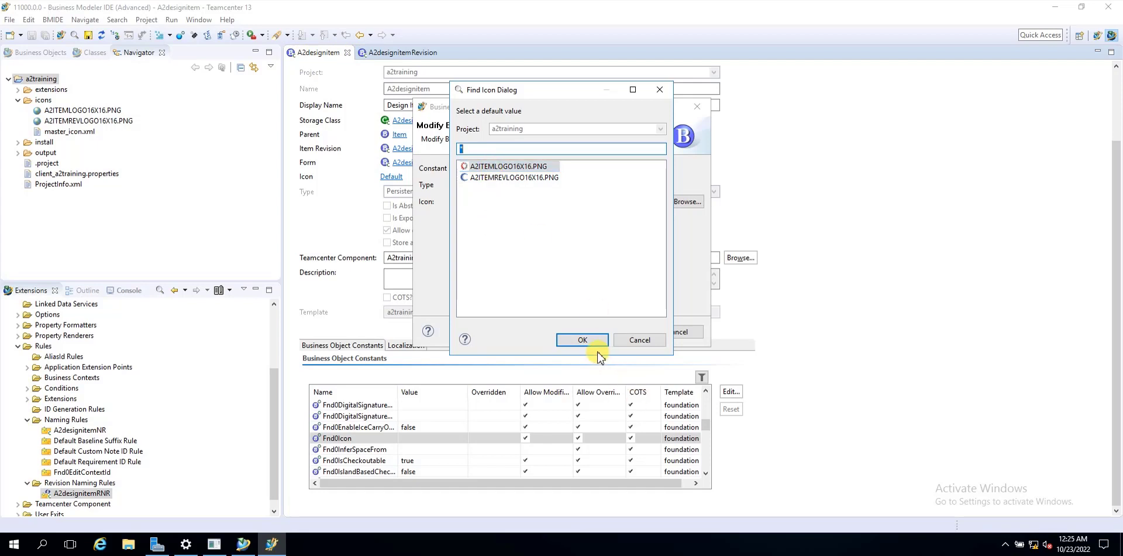
pyautogui.click(582, 341)
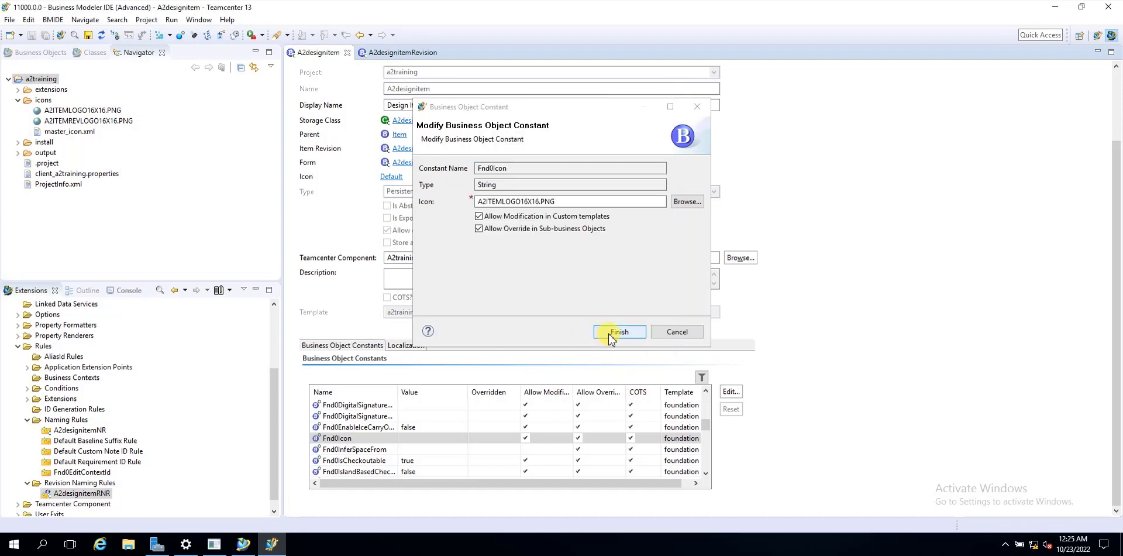
pyautogui.click(612, 332)
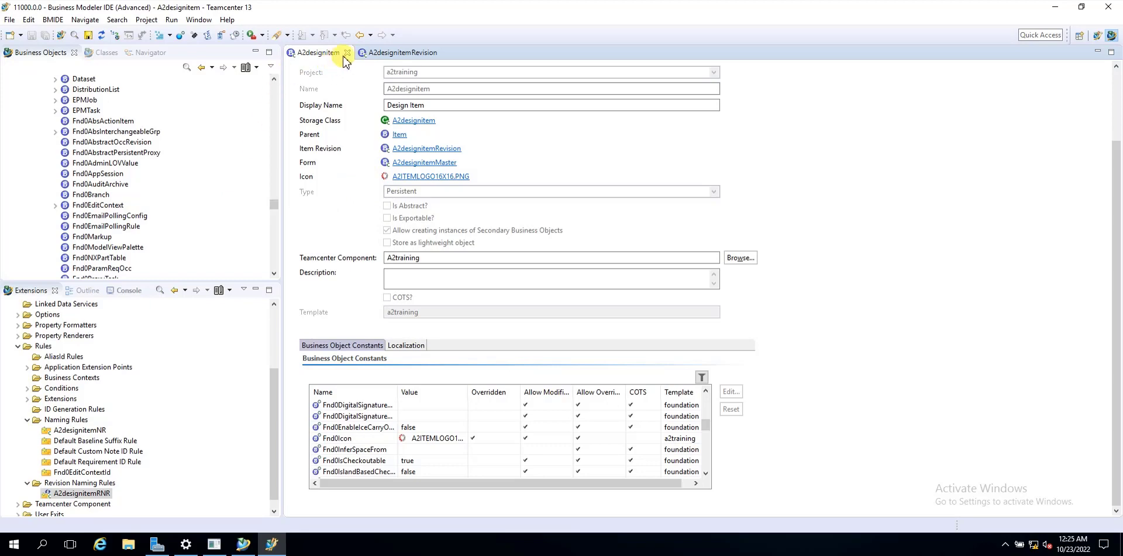
# Step: Check the item and revision icons of 000199-test1 in My Teamcenter, and return to the A2designitemRevision business object in the Business Modeler IDE
pyautogui.click(244, 544)
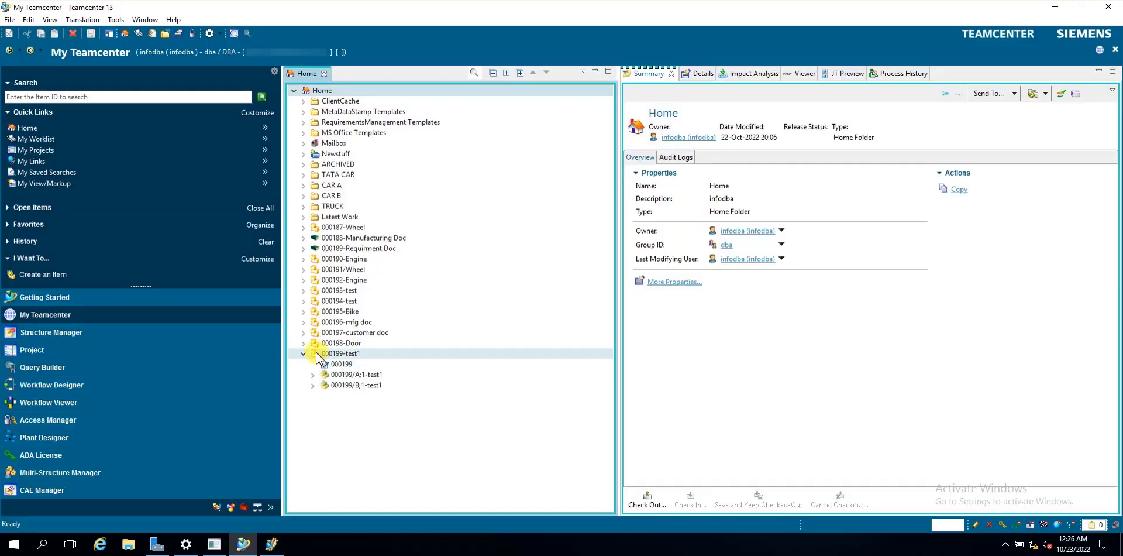
pyautogui.click(273, 543)
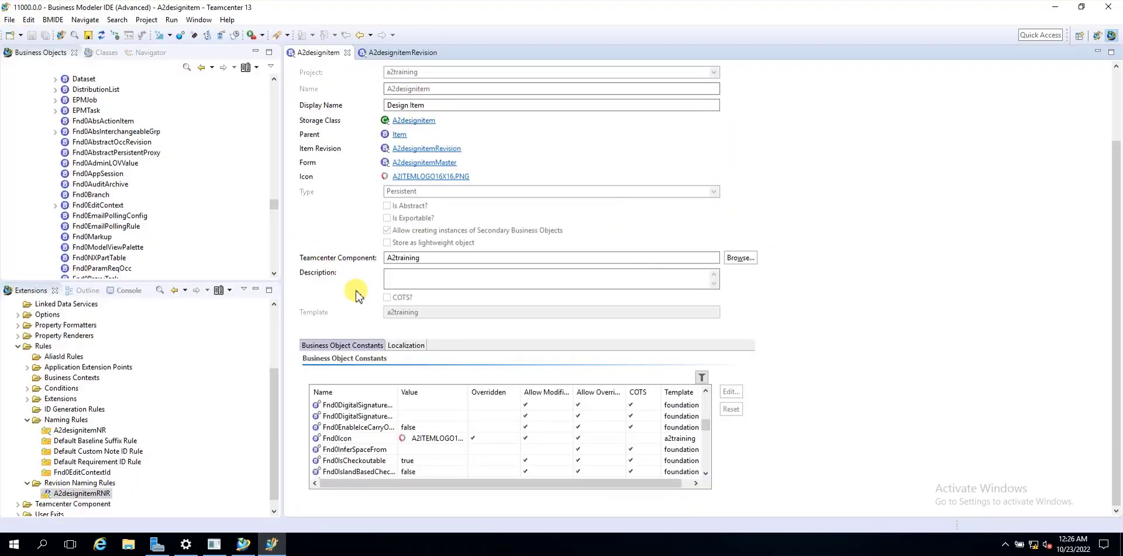
pyautogui.click(385, 56)
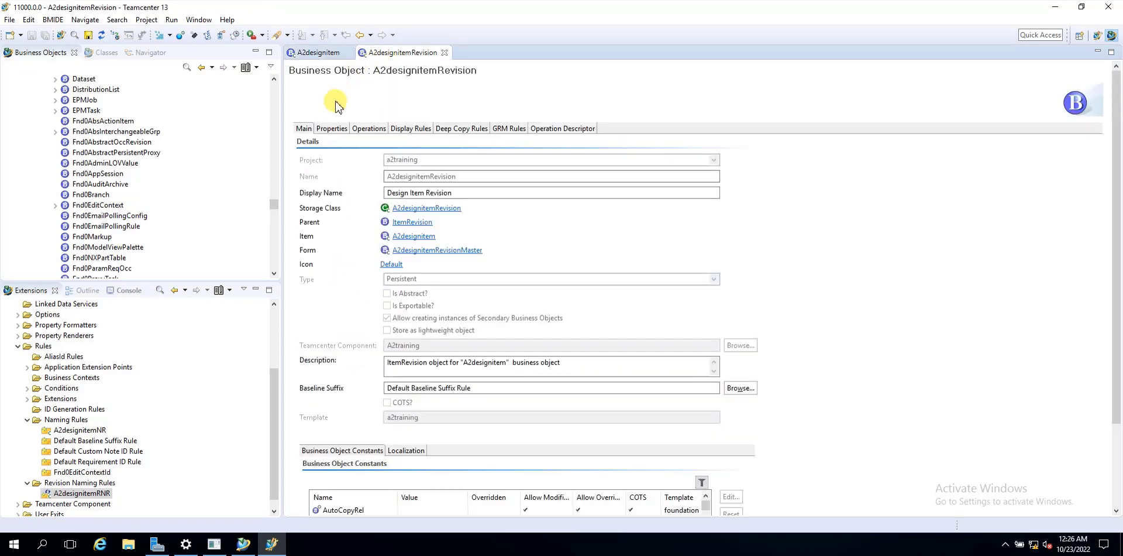
# Step: Set the Fnd0Icon constant of A2designitemRevision to A2ITEMREVLOGO16X16.PNG and save the data model of the a2training project
pyautogui.scroll(-3, 337, 263)
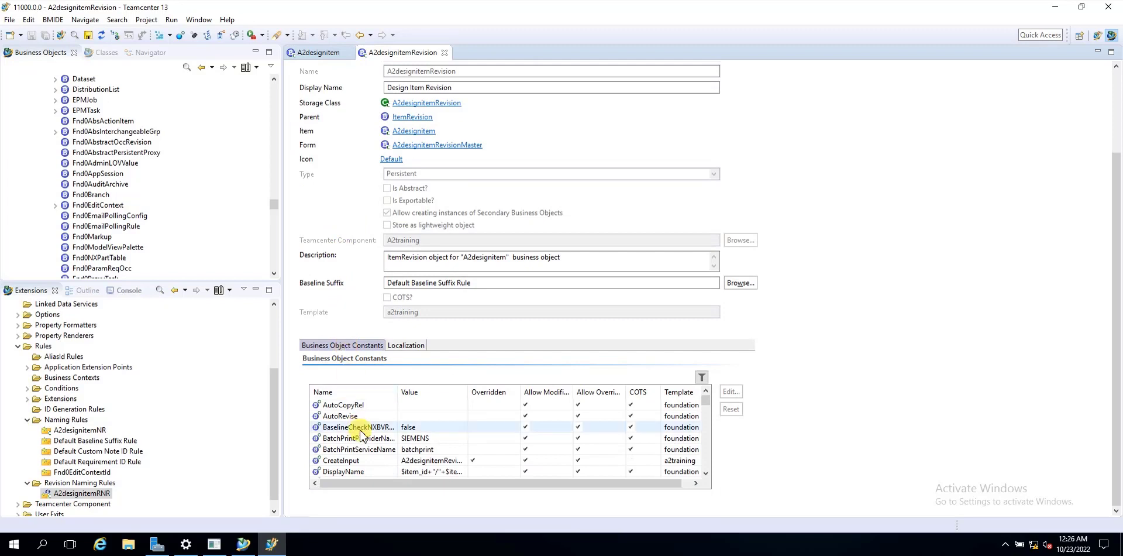
pyautogui.scroll(-1, 359, 426)
pyautogui.scroll(-4, 361, 433)
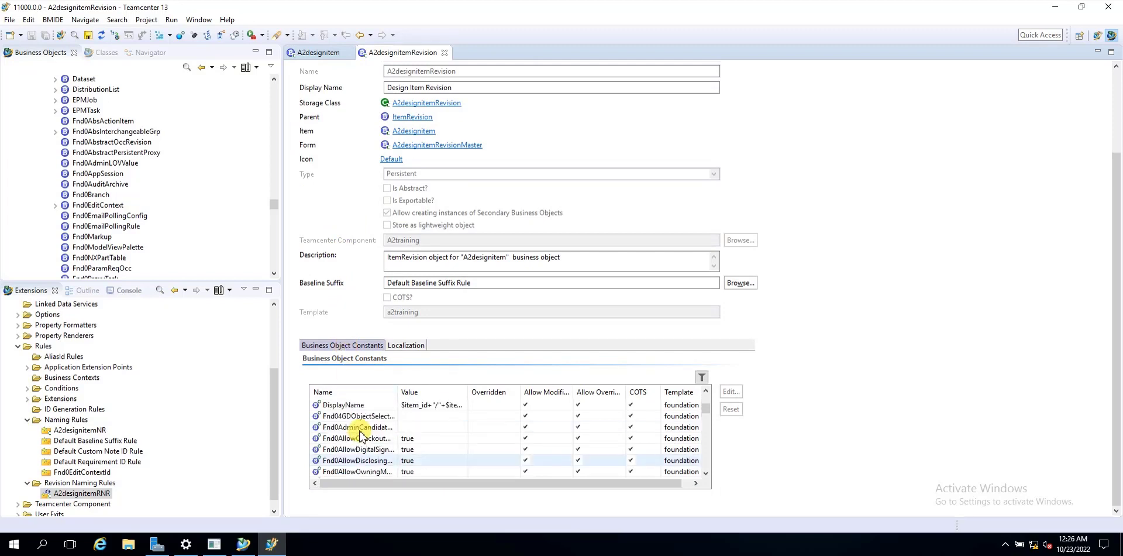
pyautogui.scroll(-3, 360, 436)
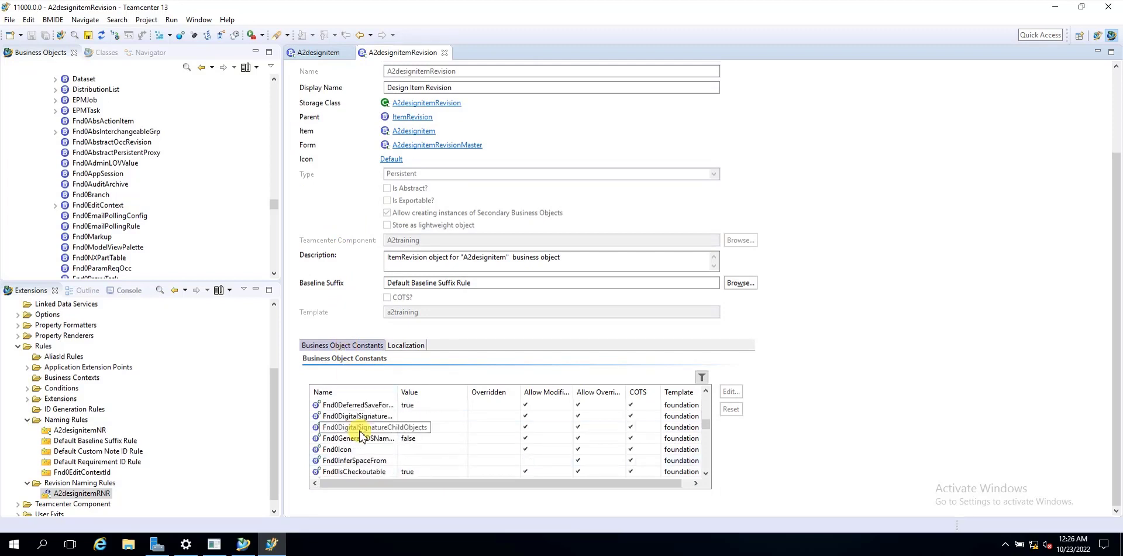
pyautogui.click(363, 416)
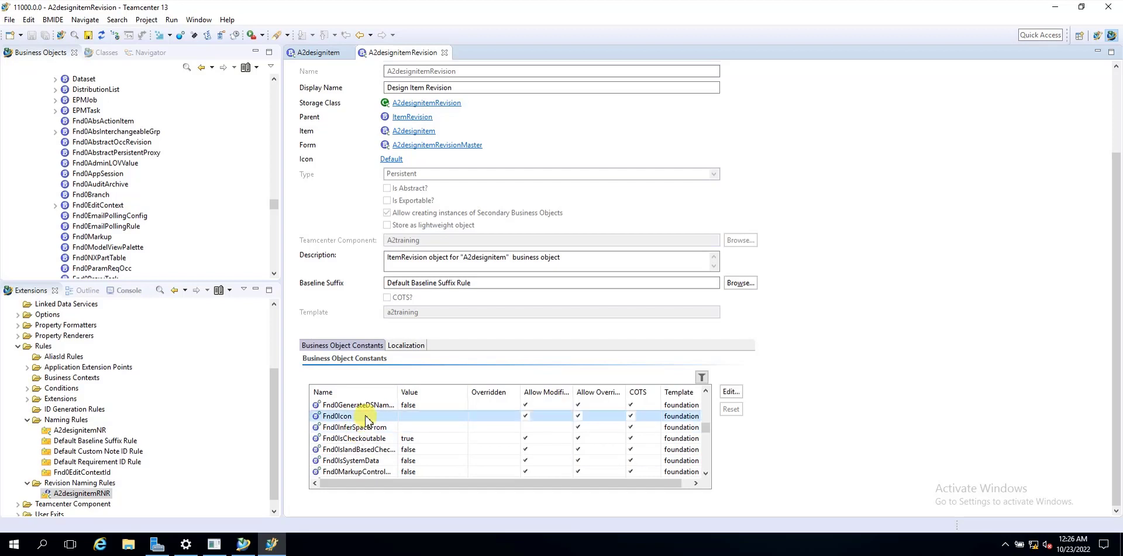
pyautogui.click(731, 392)
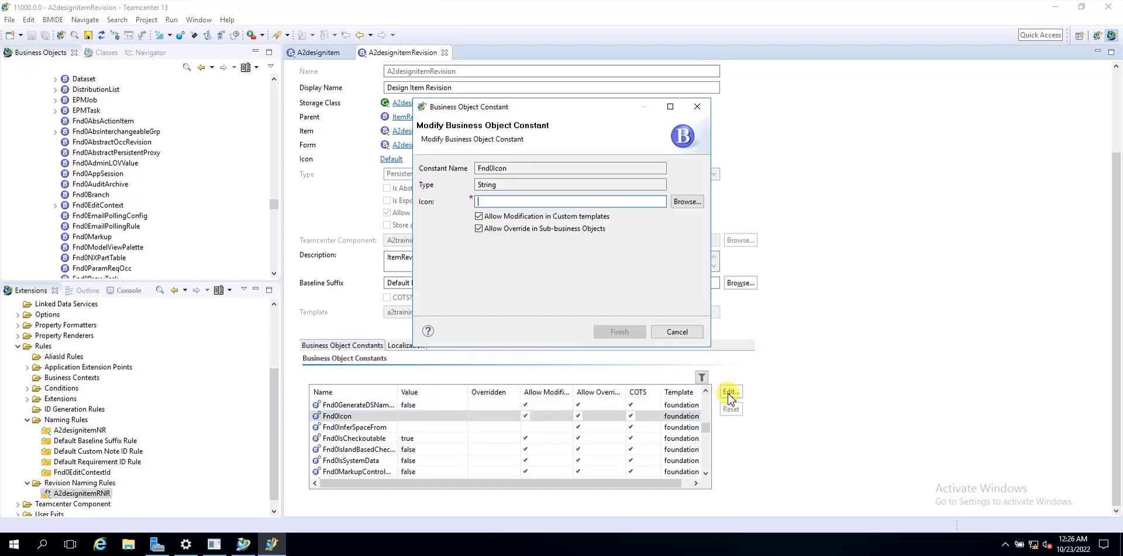
pyautogui.click(689, 202)
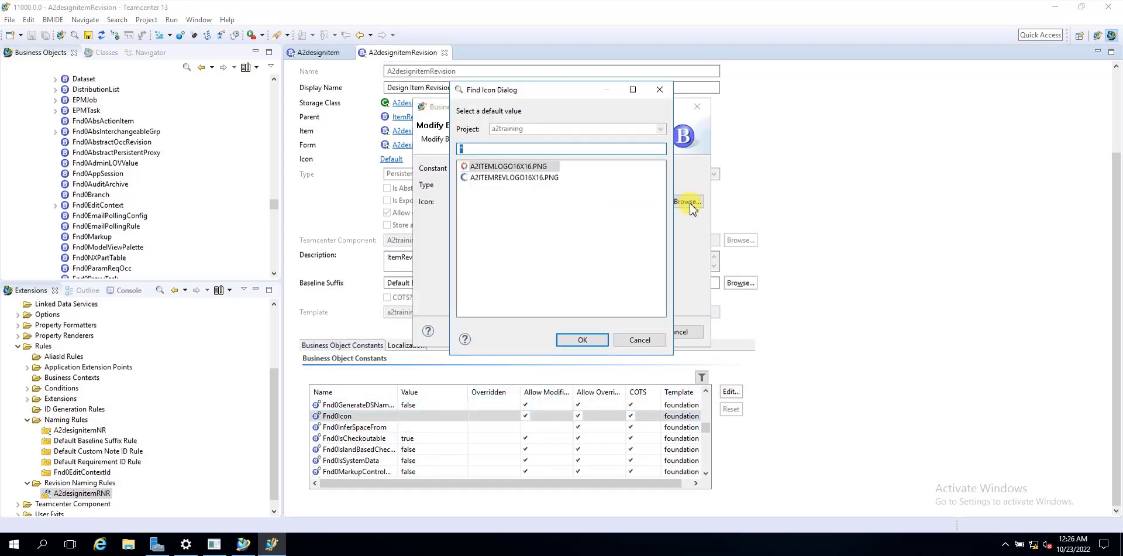
pyautogui.click(539, 178)
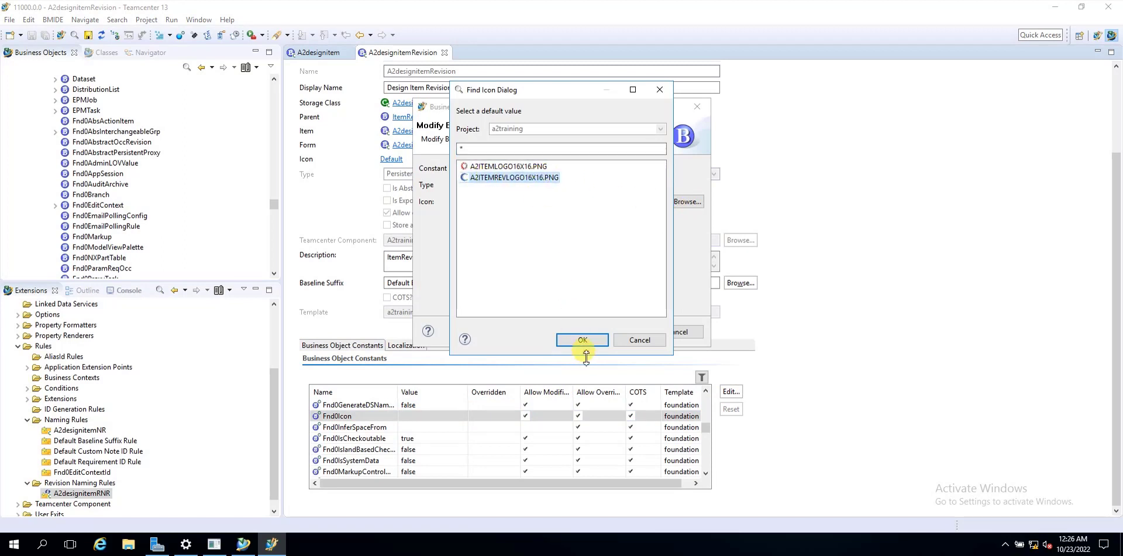
pyautogui.click(582, 341)
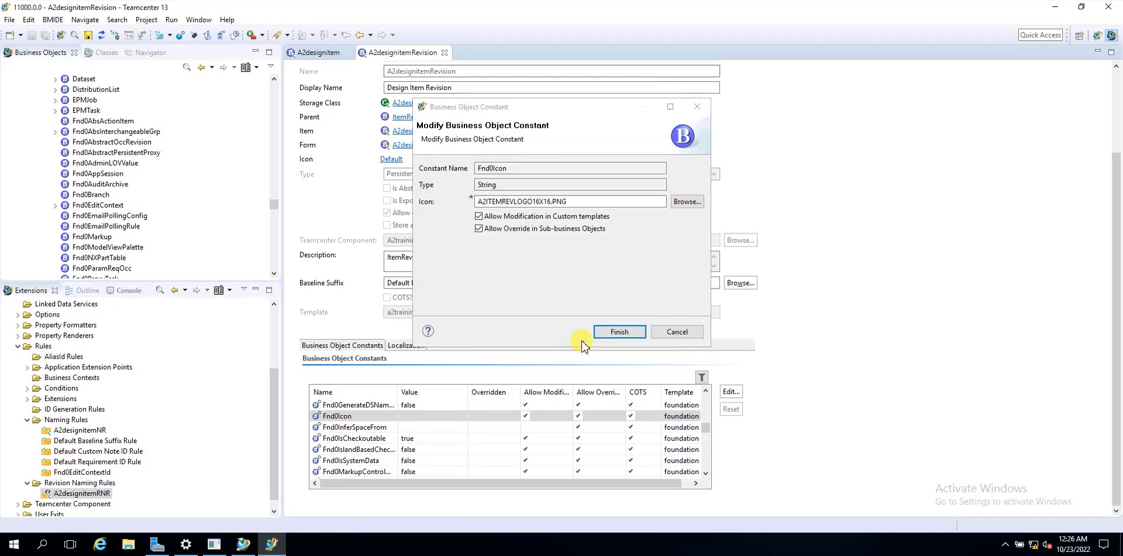
pyautogui.click(611, 331)
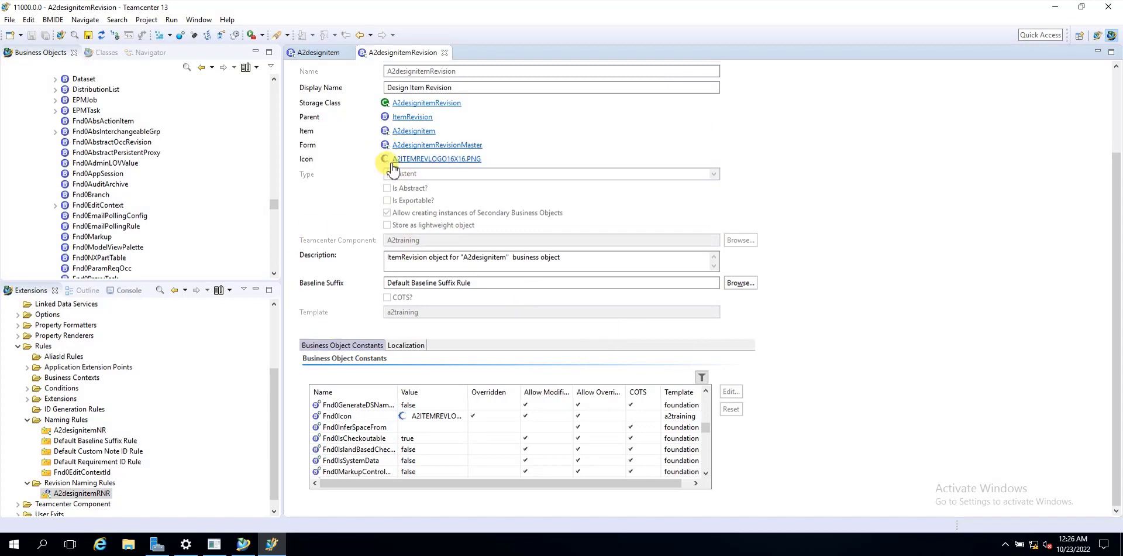
pyautogui.click(88, 34)
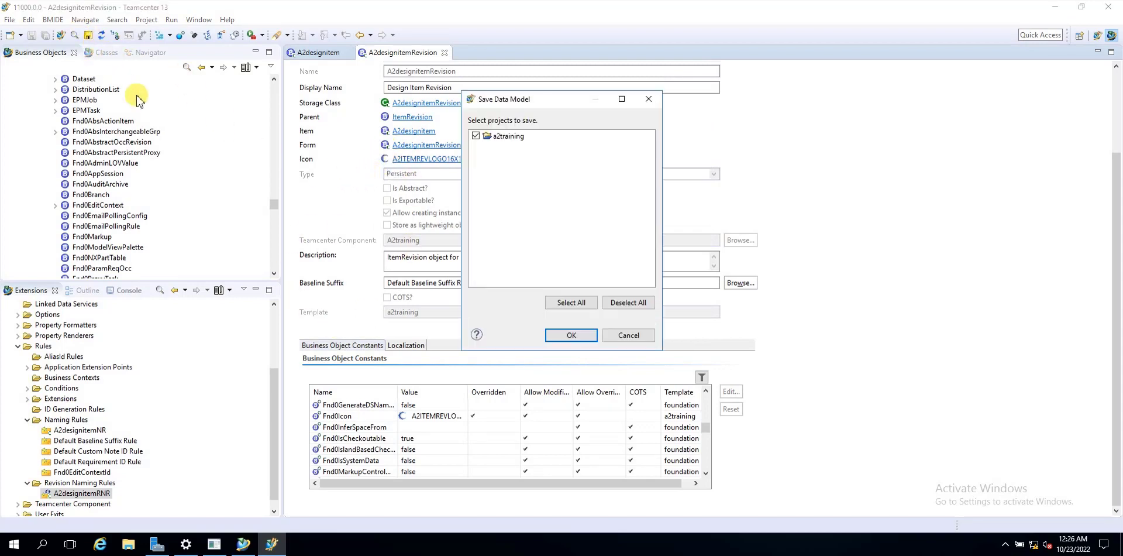
pyautogui.click(572, 334)
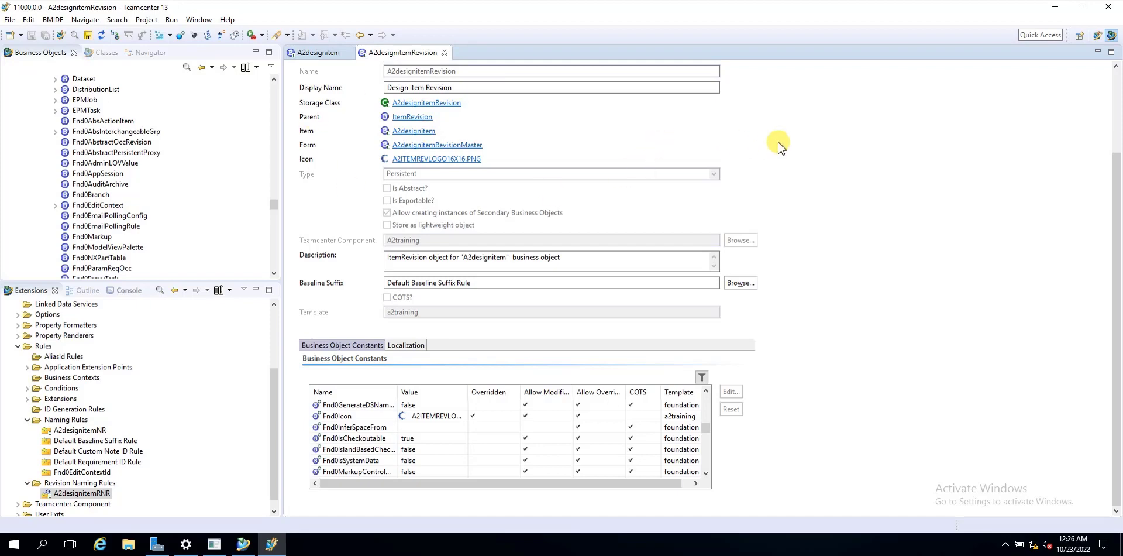
pyautogui.click(241, 544)
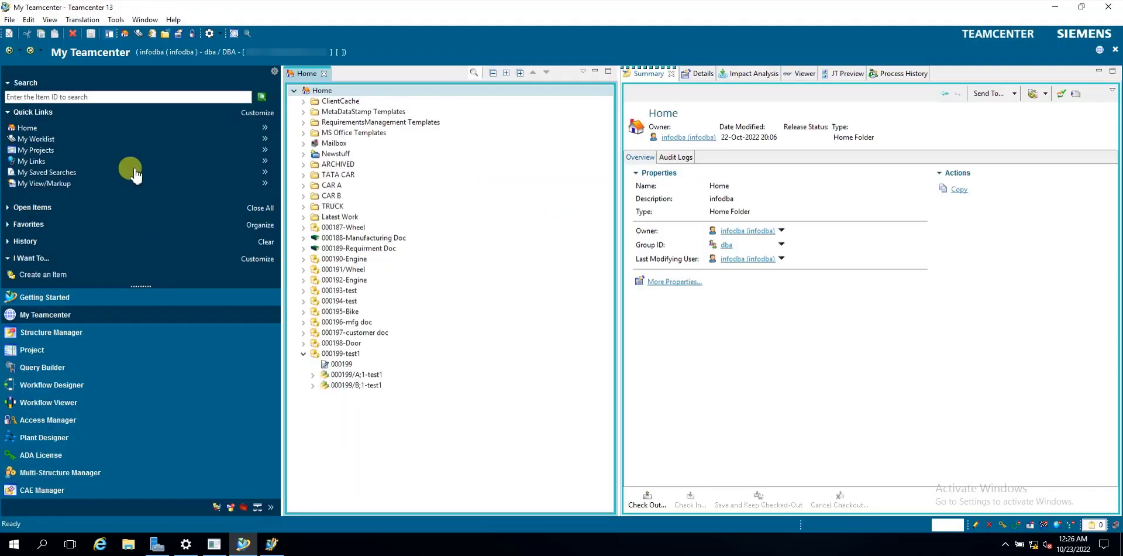
pyautogui.click(28, 19)
pyautogui.moveTo(9, 20)
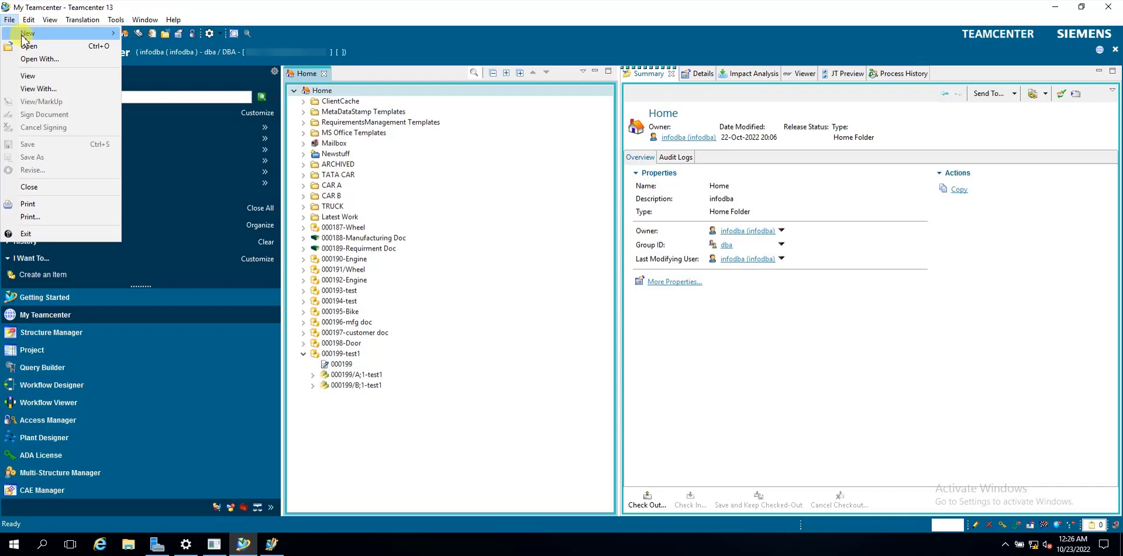
pyautogui.moveTo(23, 35)
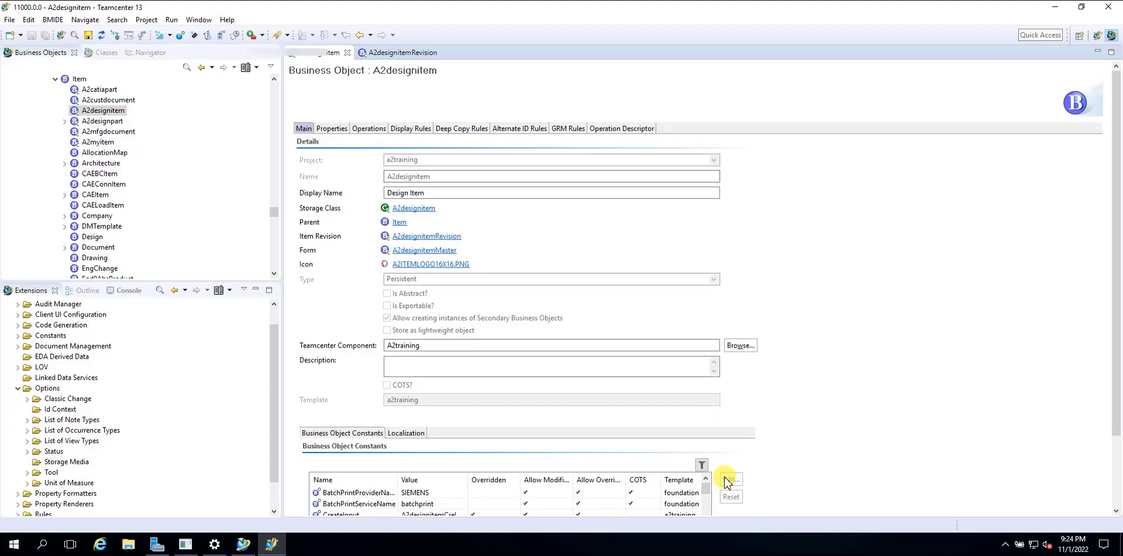
# Step: Check the icons assigned to the A2designitem and A2designitemRevision business objects
pyautogui.click(87, 112)
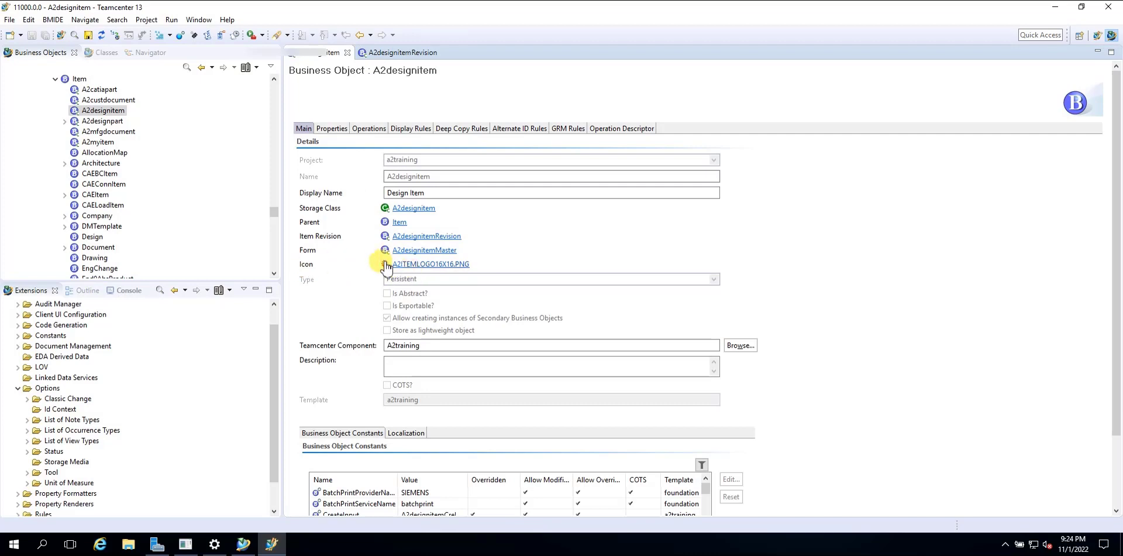
pyautogui.click(383, 52)
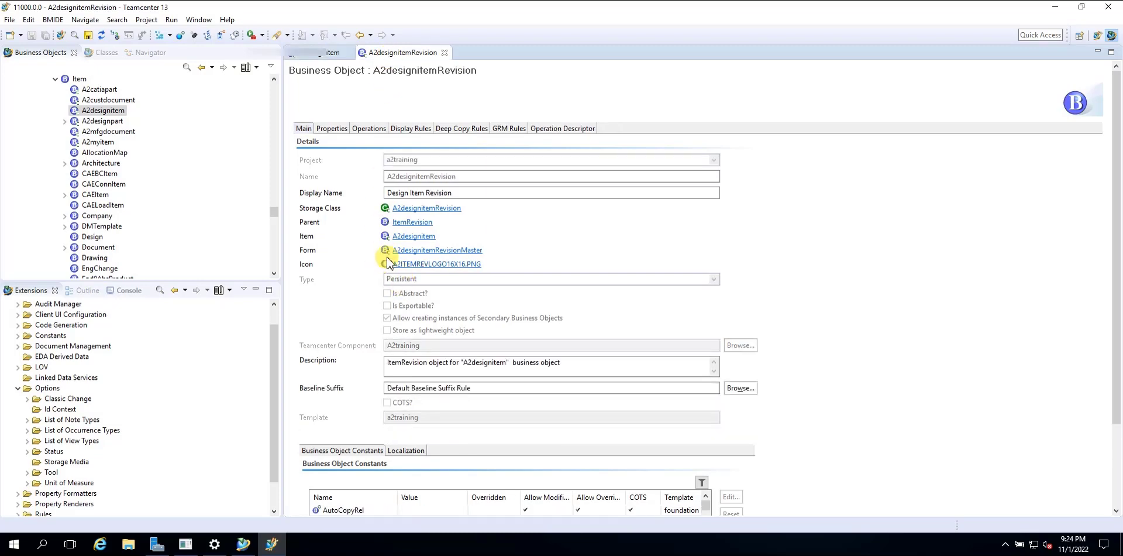
# Step: Switch to My Teamcenter and start creating a new item of the Design Item type
pyautogui.click(244, 543)
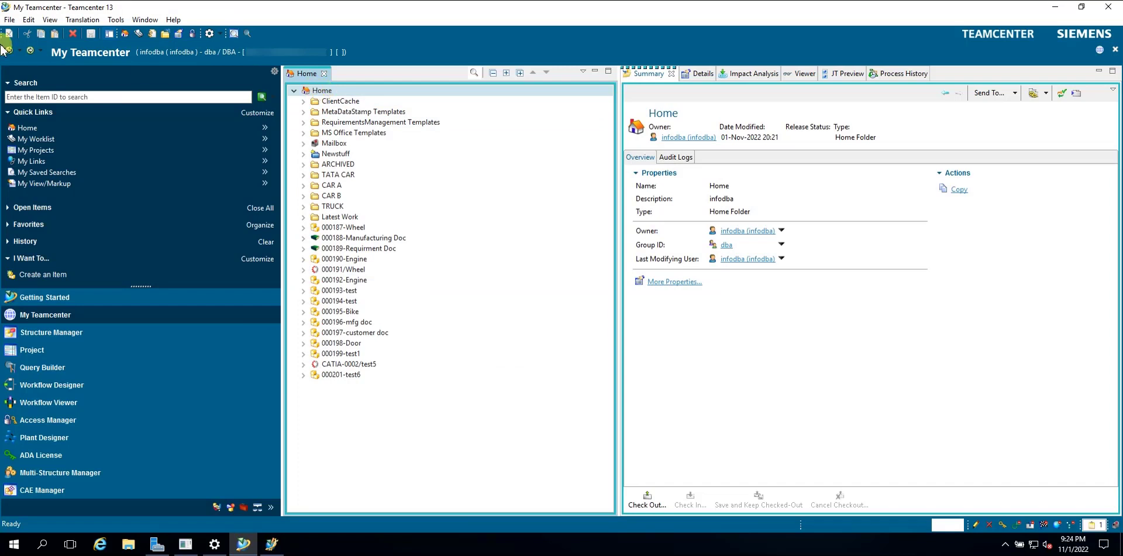
pyautogui.click(9, 19)
pyautogui.moveTo(23, 30)
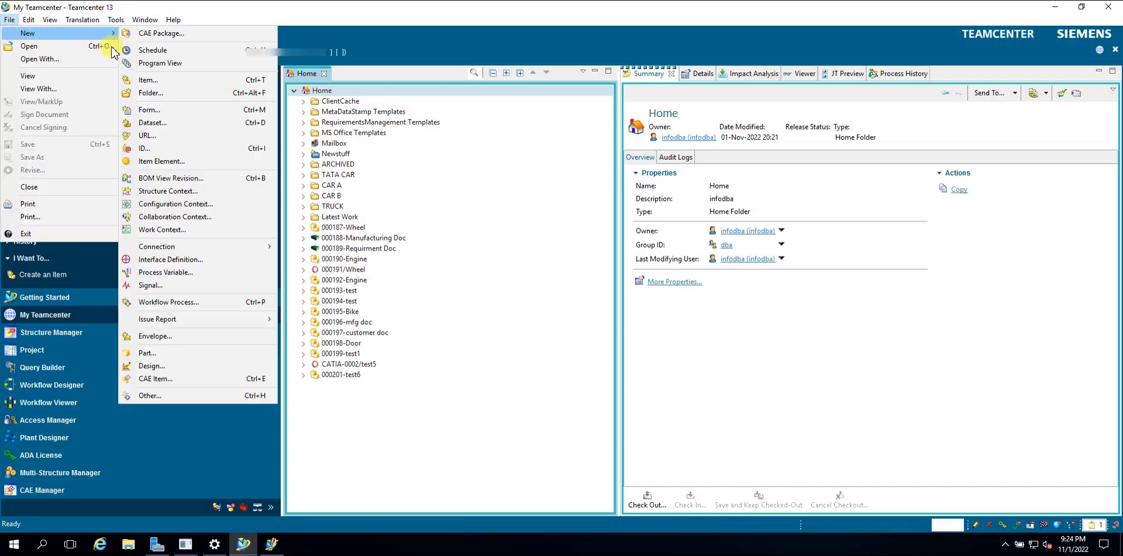
pyautogui.click(155, 85)
pyautogui.click(468, 222)
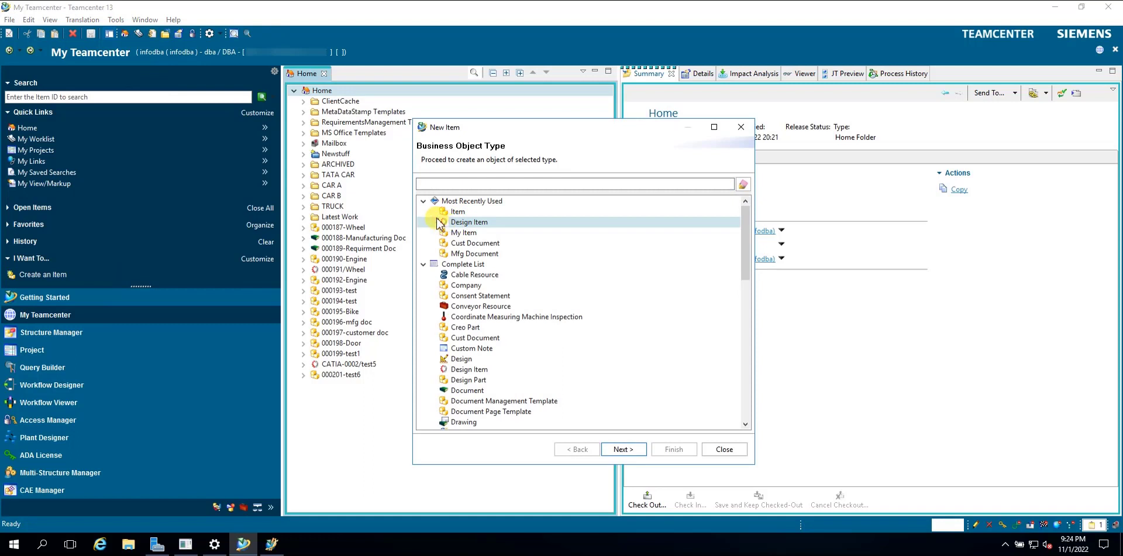
pyautogui.click(631, 449)
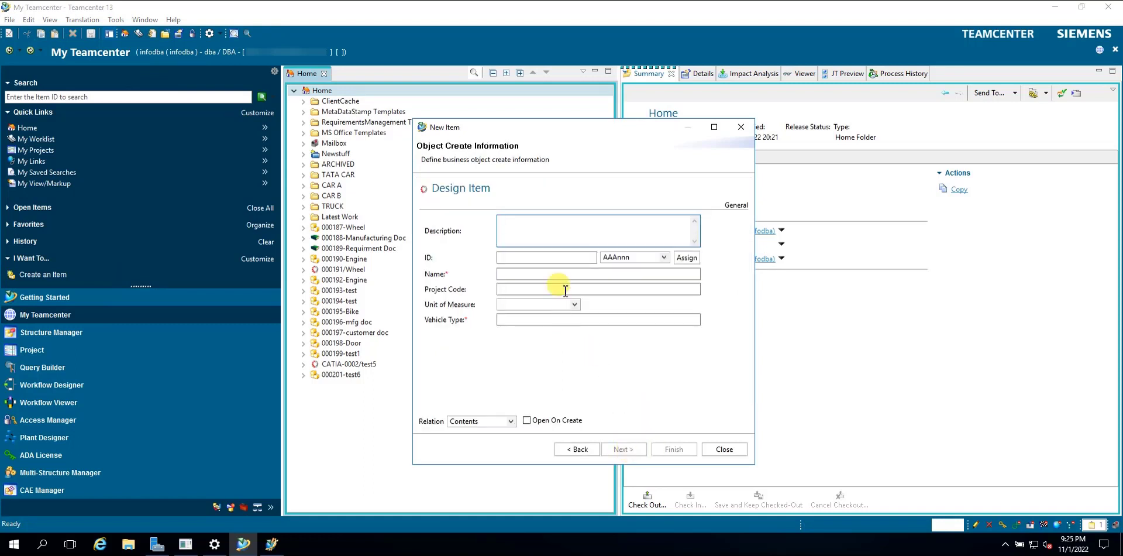
# Step: Name the new design item test6, set its vehicle type to SUV, and proceed to the revision details
pyautogui.click(507, 275)
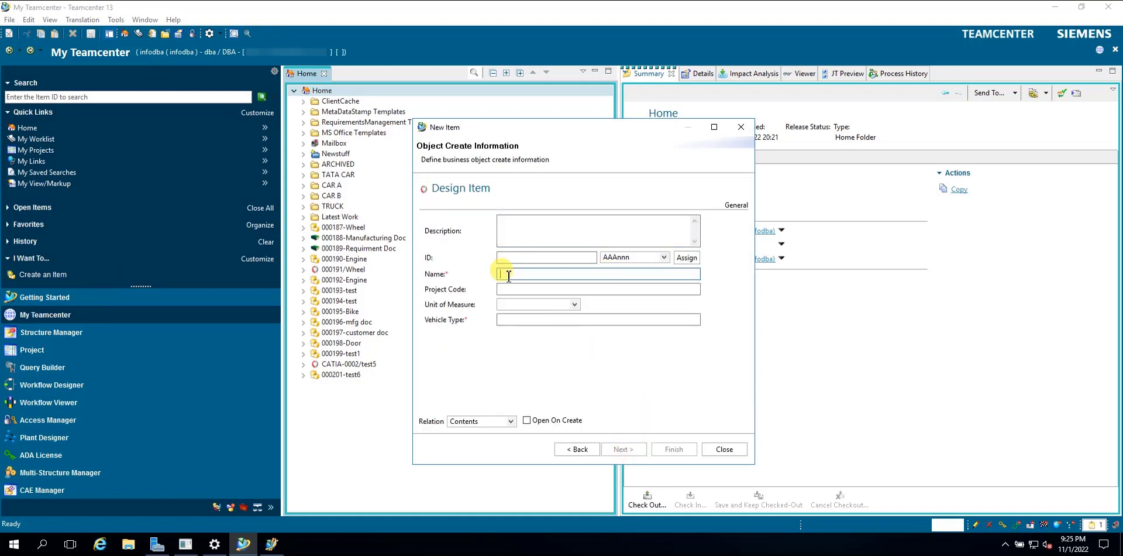
pyautogui.write('test6')
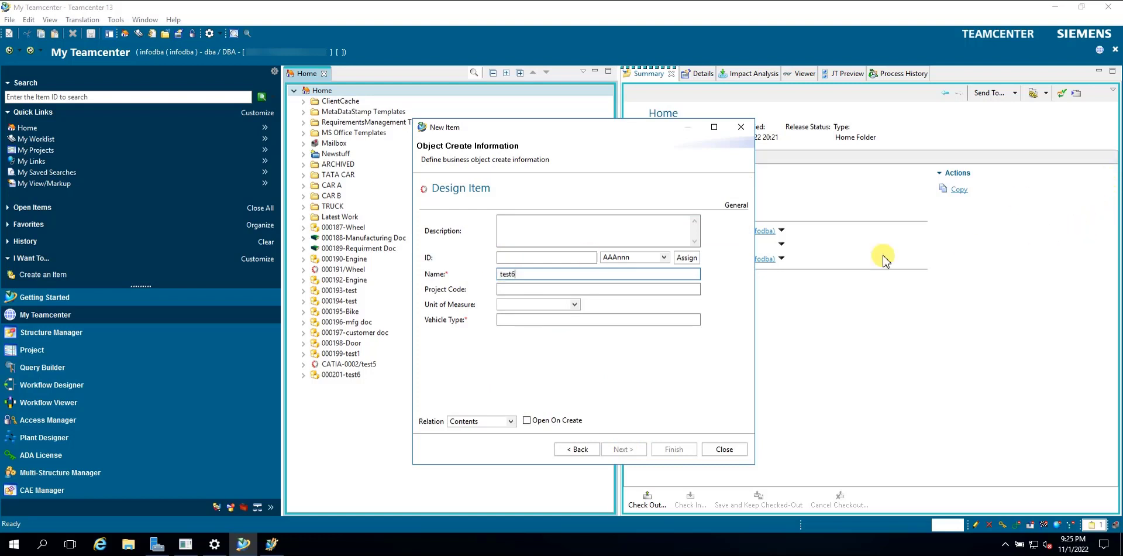
pyautogui.click(597, 320)
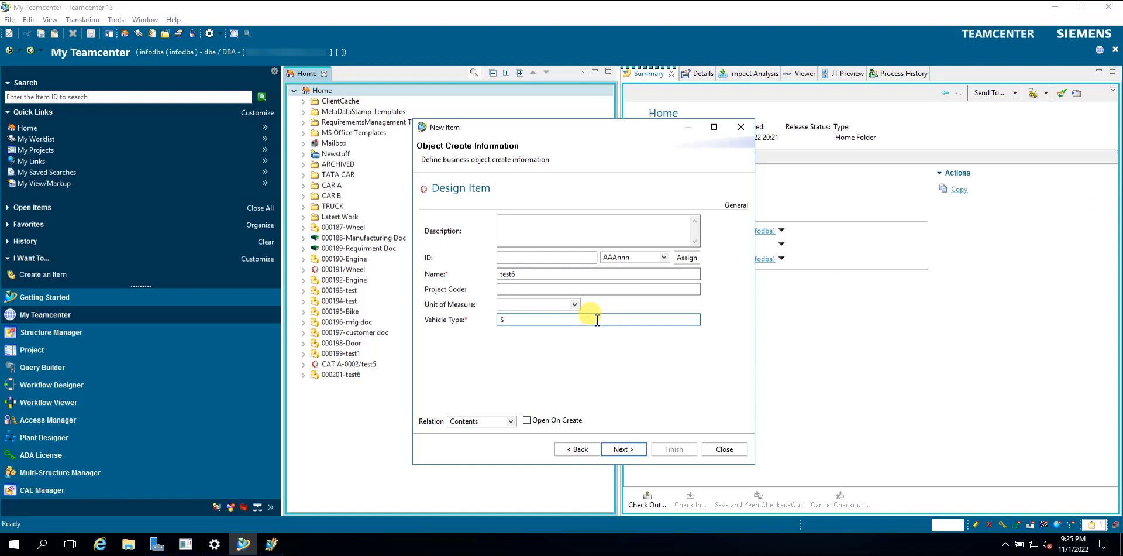
pyautogui.write('SUV')
pyautogui.click(624, 449)
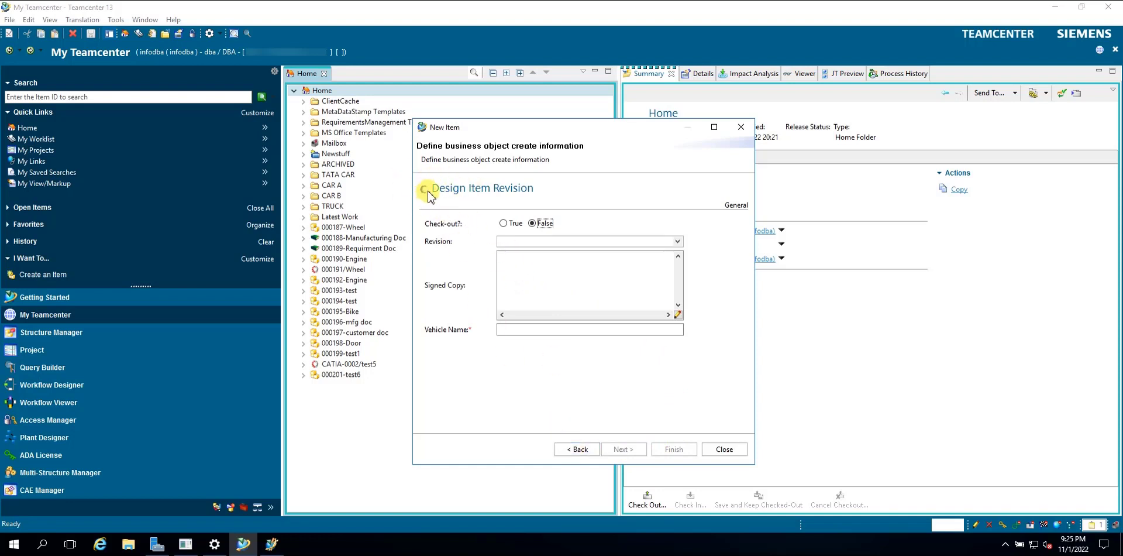
pyautogui.click(575, 449)
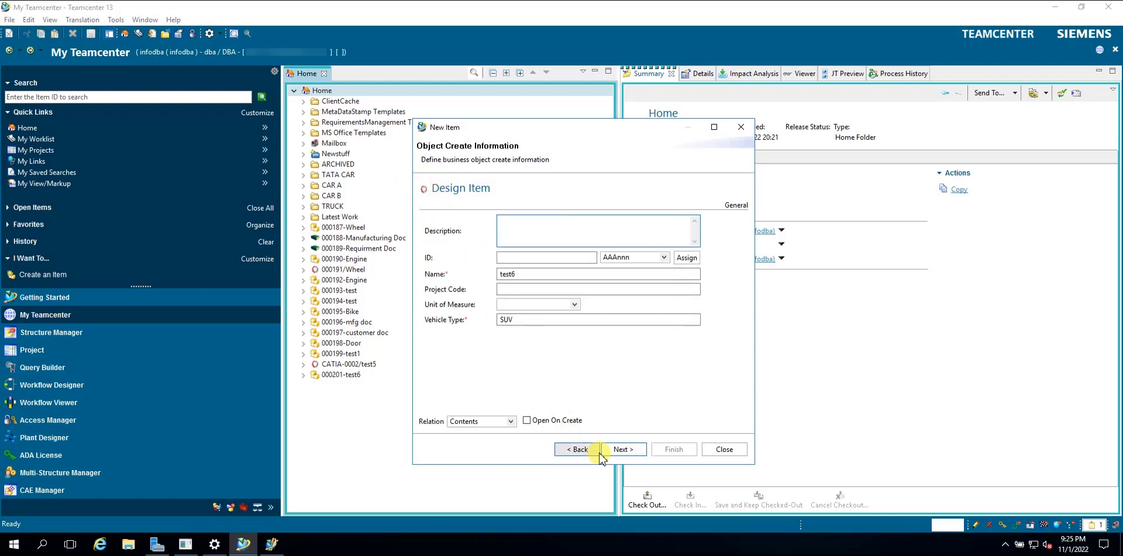
pyautogui.click(623, 449)
# Step: Create the design item with the revision's vehicle name Tiago, and expand the new item under Home to check its icons
pyautogui.click(527, 329)
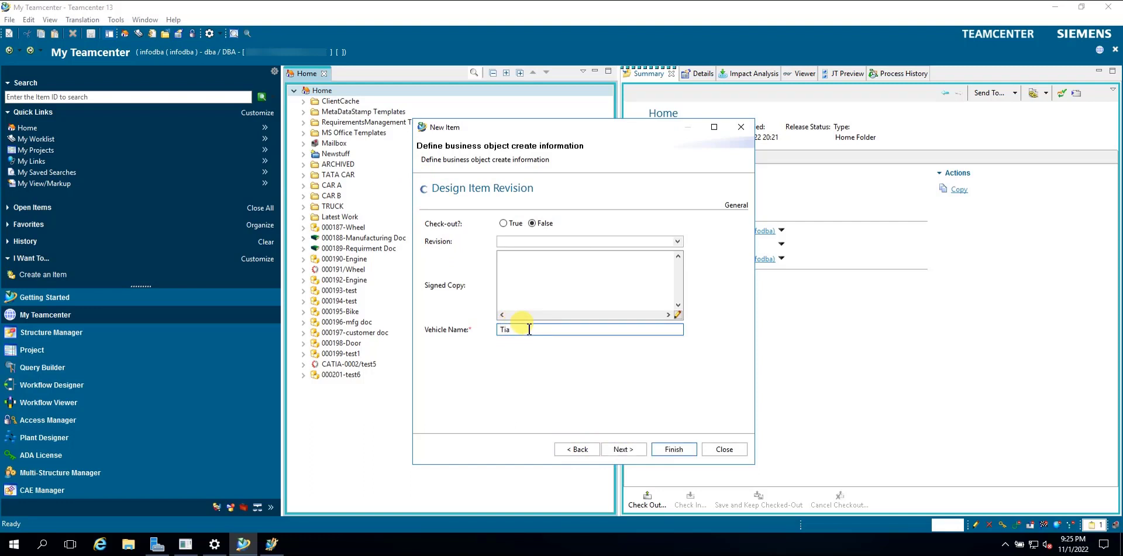
pyautogui.write('Tiago')
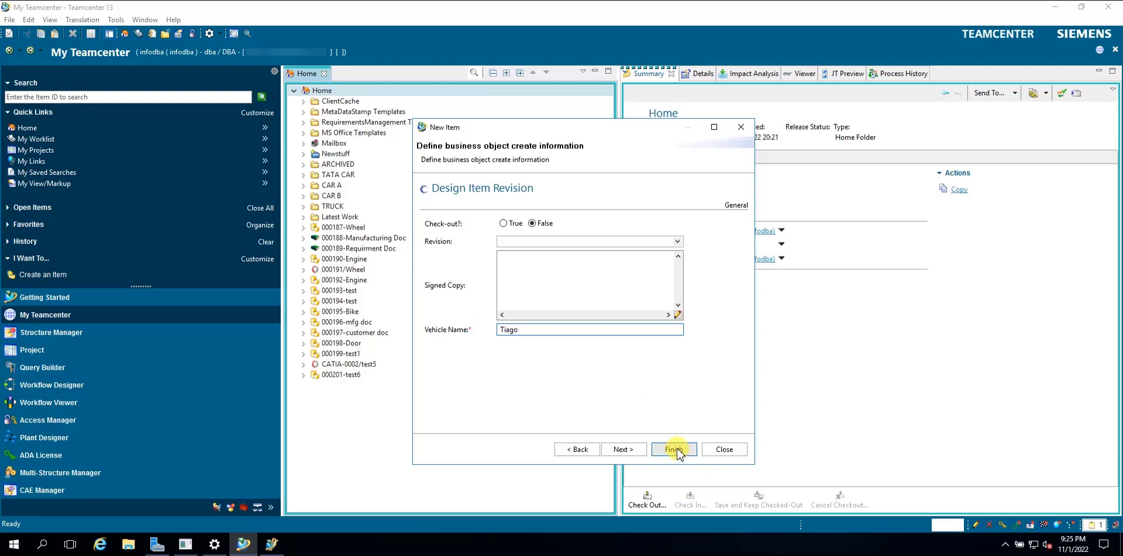
pyautogui.click(676, 450)
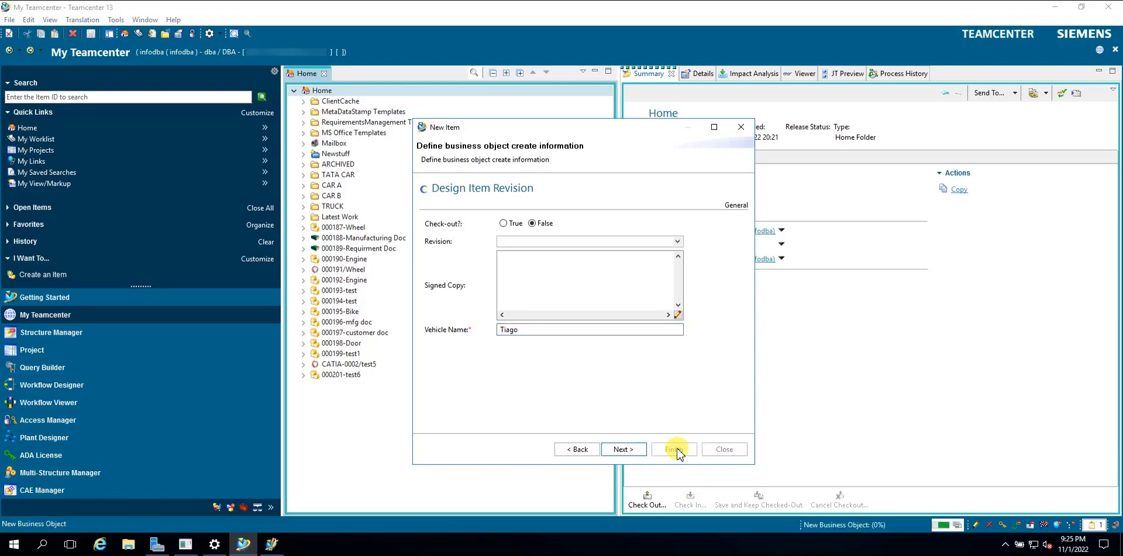
pyautogui.click(725, 450)
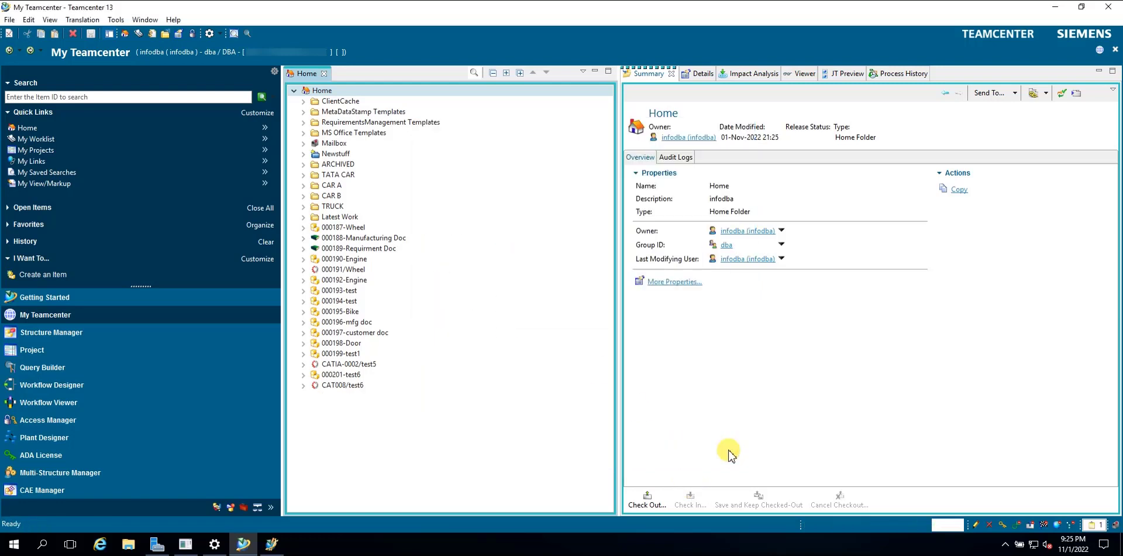
pyautogui.click(303, 385)
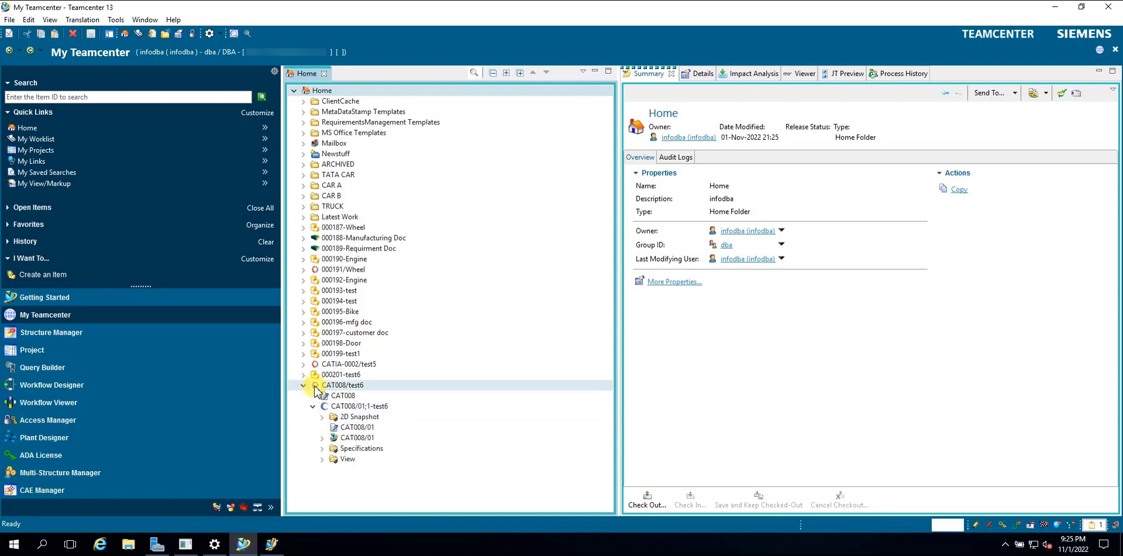